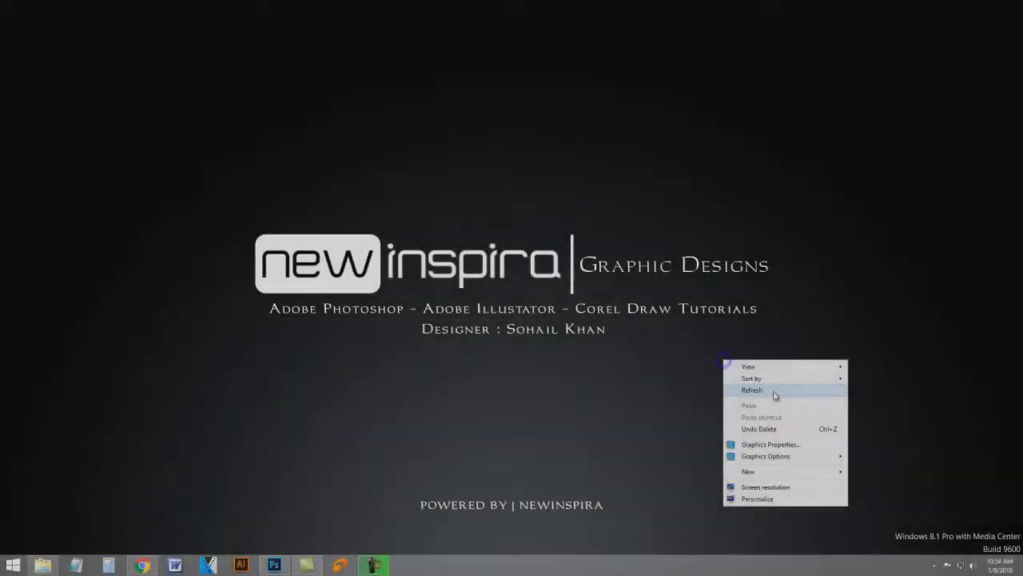
# Step: Bring the Photoshop window with Letter K.psd to the front
pyautogui.click(774, 392)
pyautogui.click(273, 566)
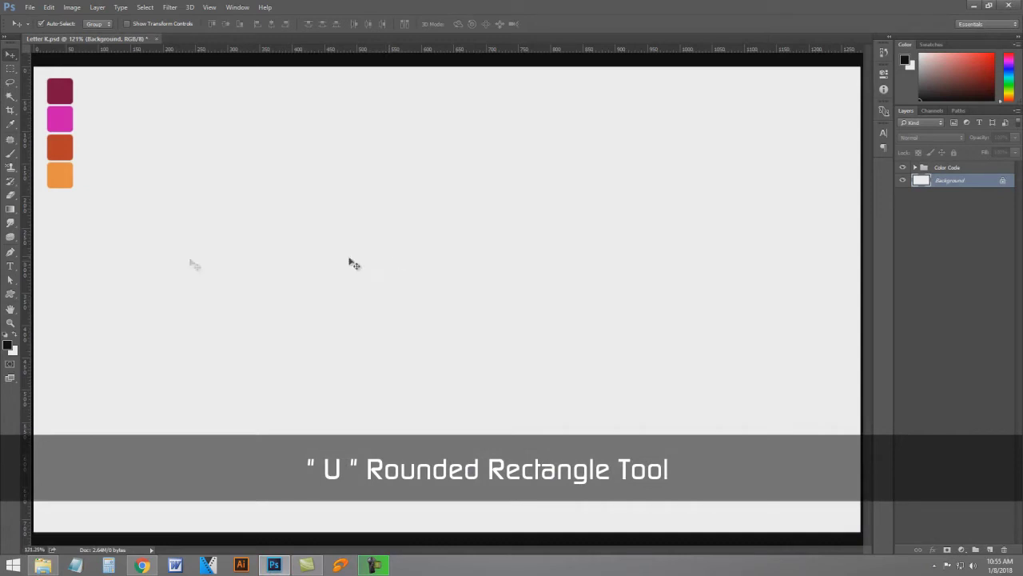
# Step: Create an 80 × 350 px rounded rectangle with 70 px top-right and bottom-left corners
pyautogui.click(11, 294)
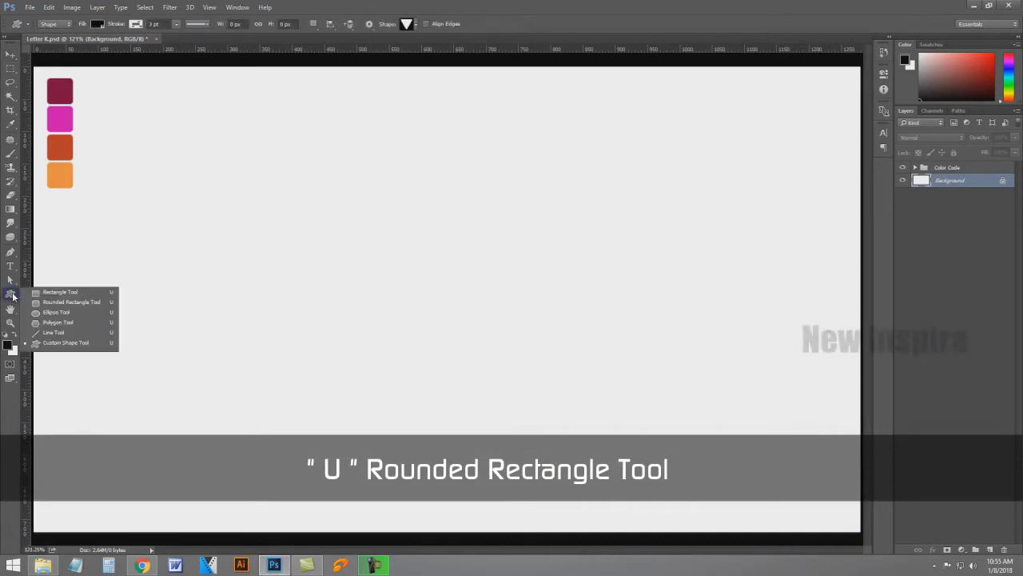
pyautogui.click(104, 304)
pyautogui.click(274, 216)
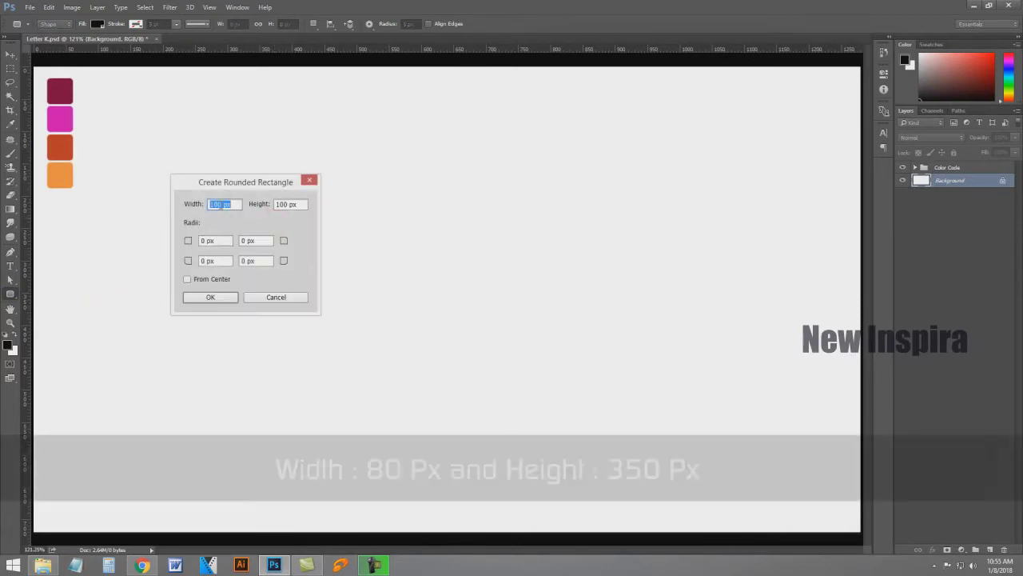
pyautogui.moveTo(220, 205); pyautogui.dragTo(195, 205)
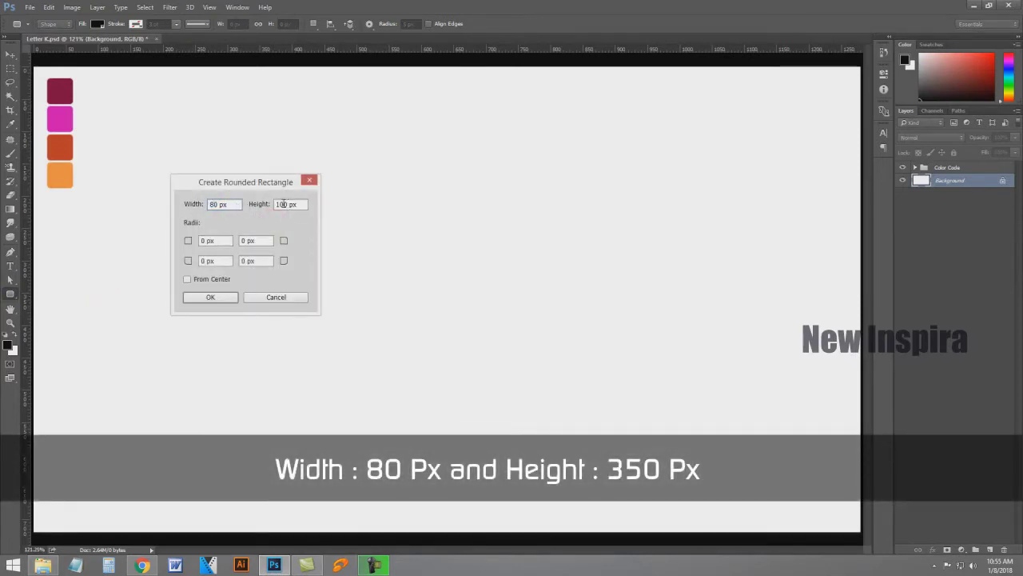
pyautogui.doubleClick(284, 204)
pyautogui.write('350')
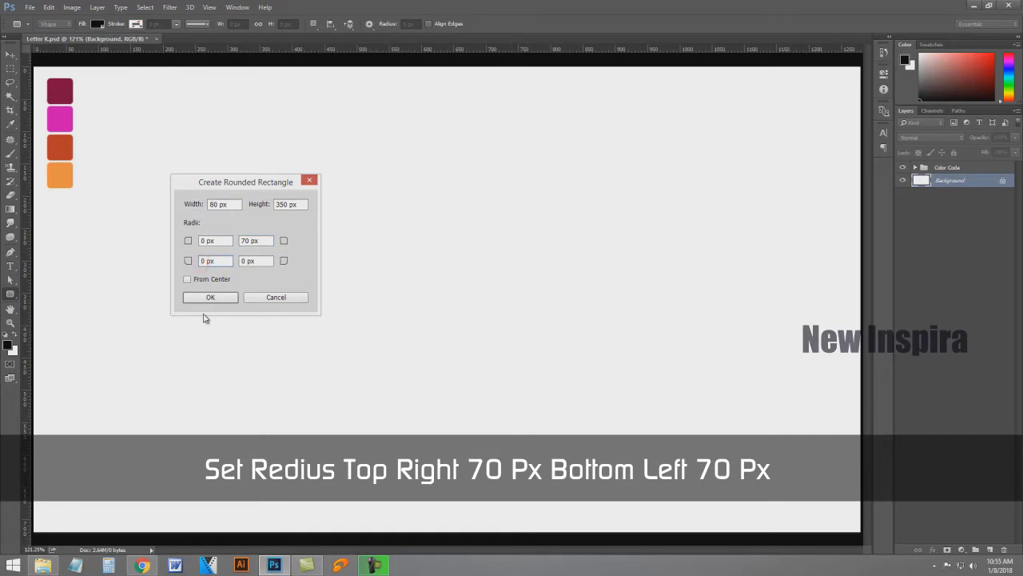
pyautogui.click(211, 297)
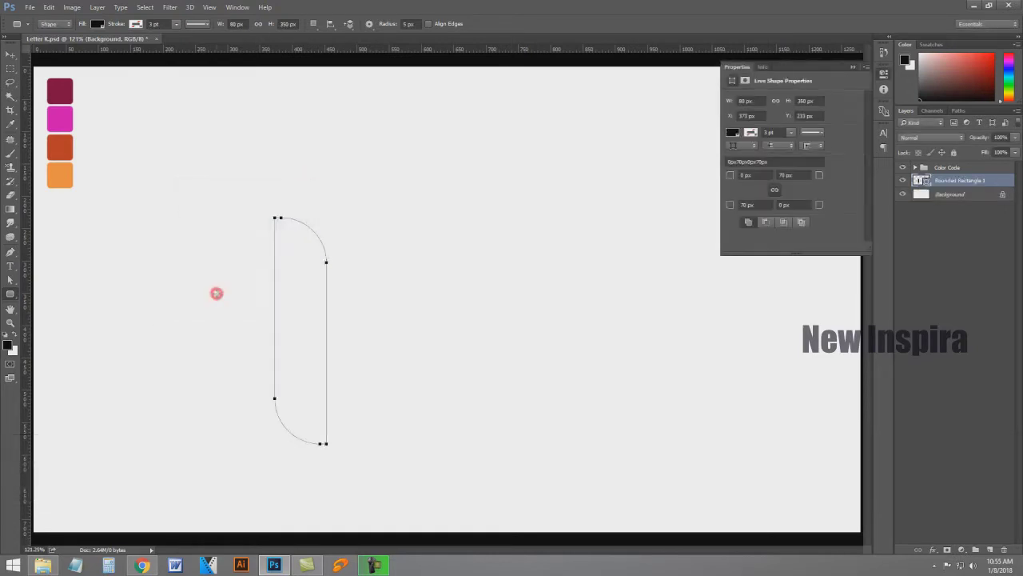
# Step: Move the tall bar right and up toward the canvas centre
pyautogui.press('v')
pyautogui.moveTo(308, 338); pyautogui.dragTo(410, 307)
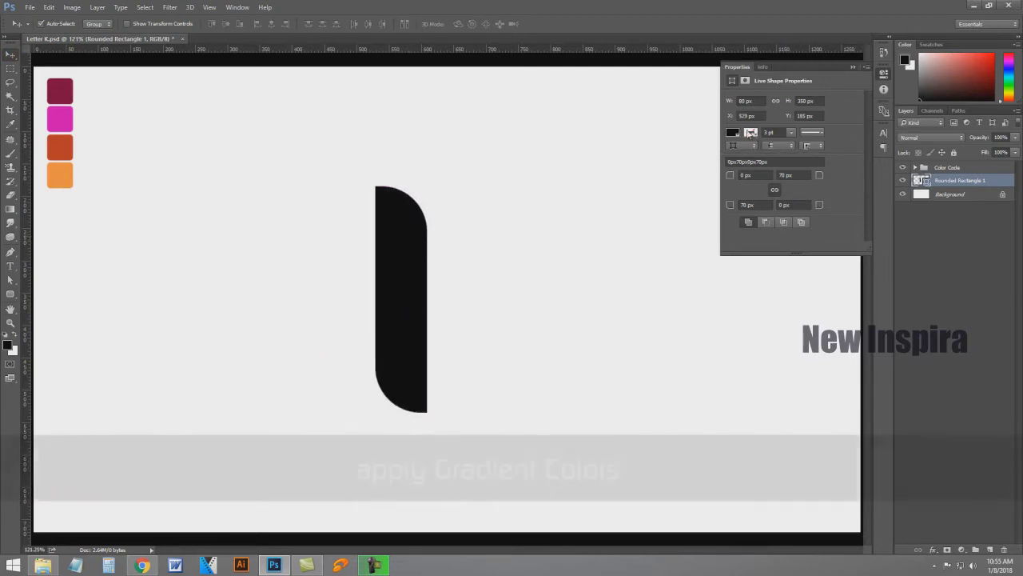
pyautogui.click(733, 133)
# Step: Fill the tall bar with a gradient from the dark magenta swatch to the pink swatch
pyautogui.click(781, 153)
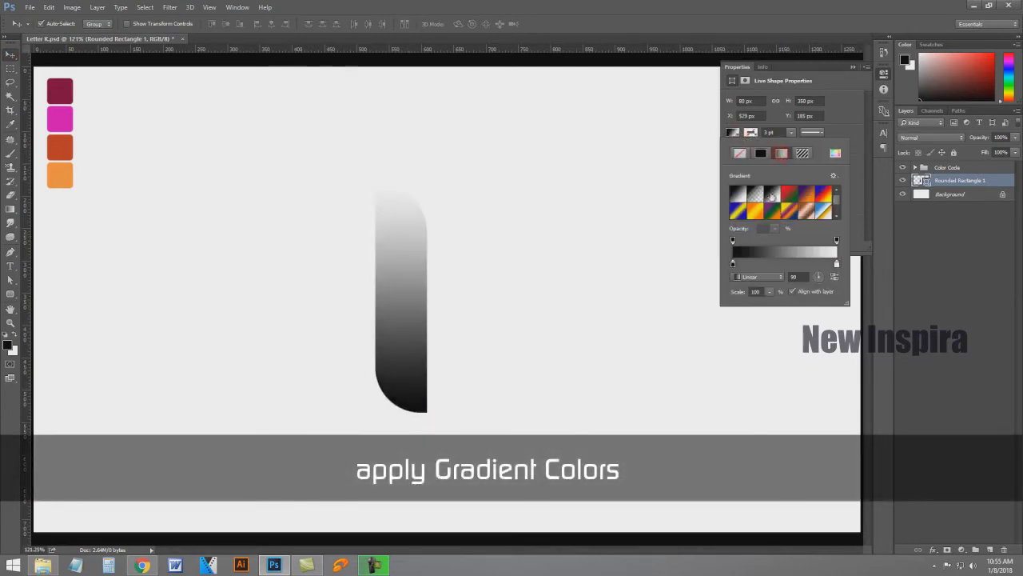
pyautogui.click(776, 253)
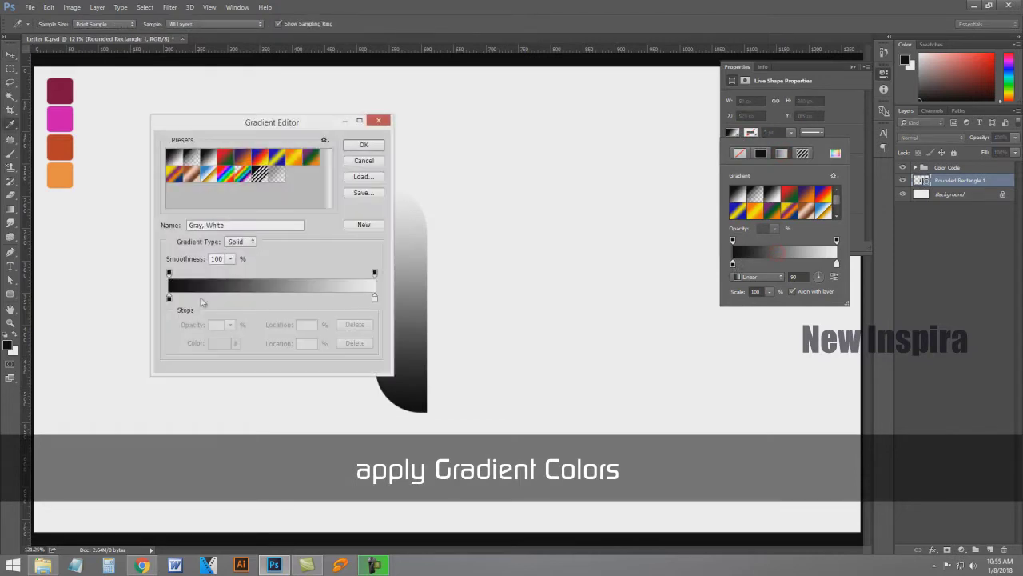
pyautogui.click(168, 299)
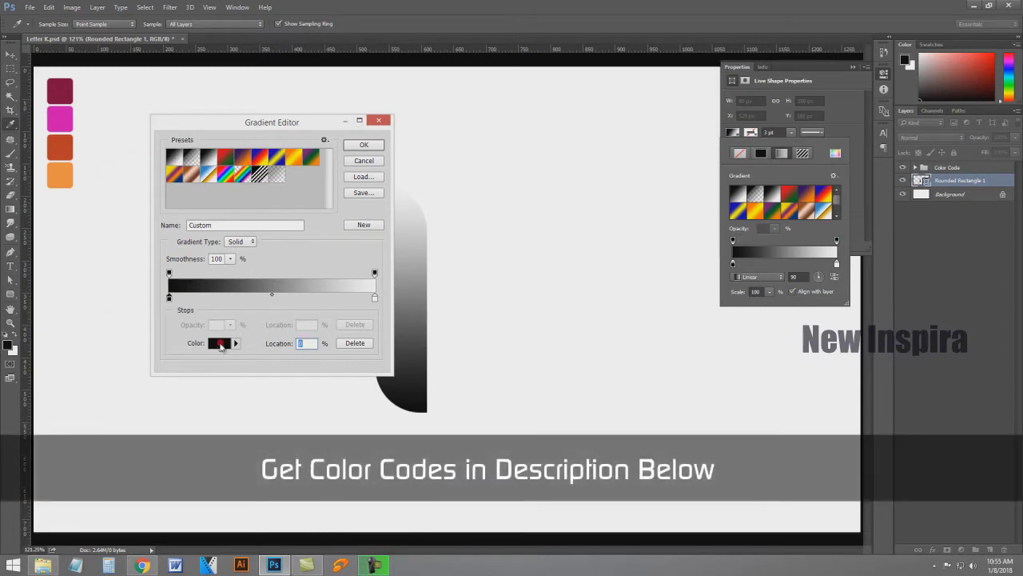
pyautogui.click(219, 343)
pyautogui.click(70, 95)
pyautogui.click(334, 148)
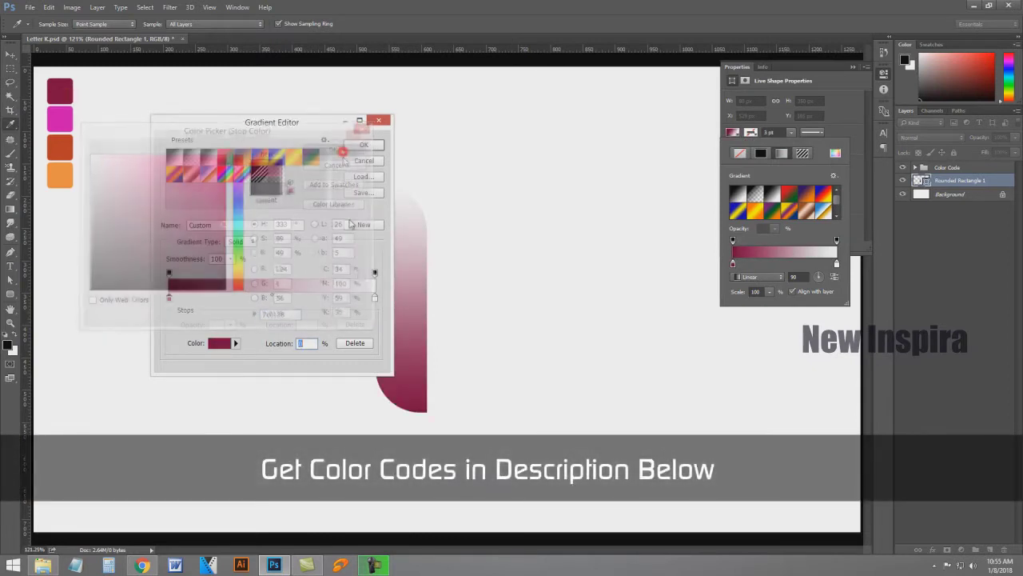
pyautogui.click(375, 299)
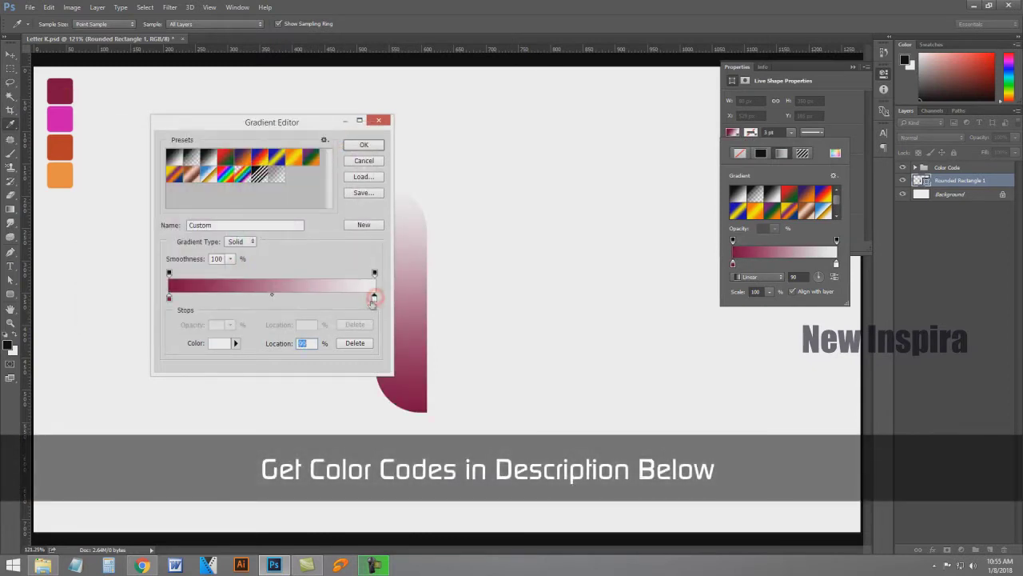
pyautogui.click(219, 343)
pyautogui.click(60, 118)
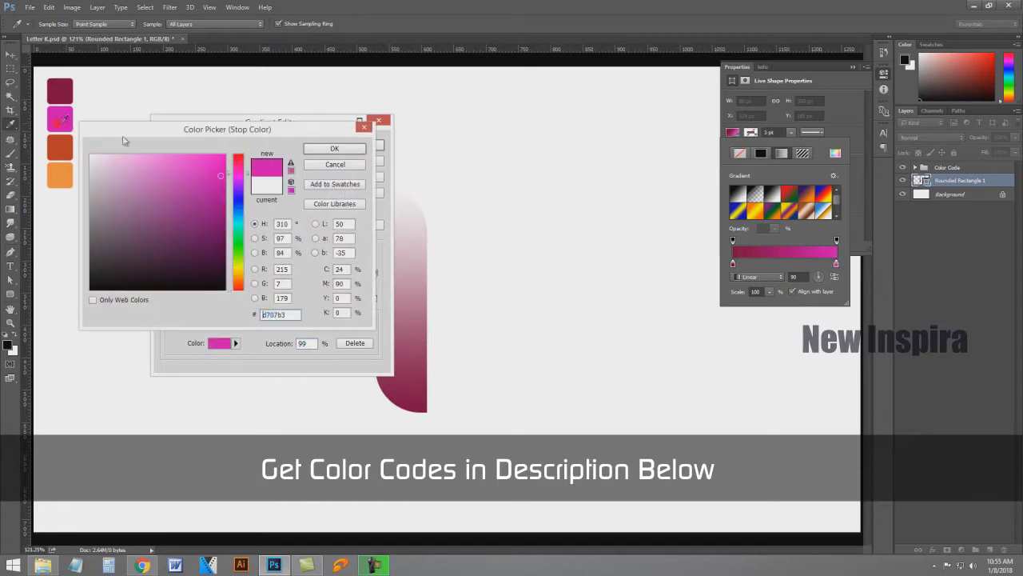
pyautogui.click(327, 148)
pyautogui.click(371, 145)
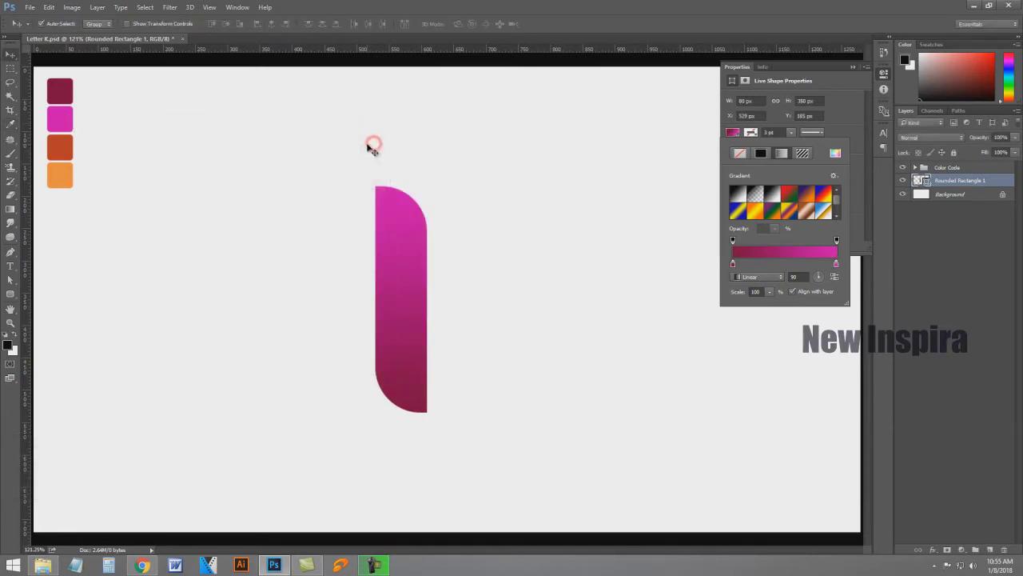
# Step: Select the Background layer and create a 250 × 80 px bar with a 70 px top-right corner
pyautogui.press('v')
pyautogui.rightClick(212, 205)
pyautogui.click(242, 225)
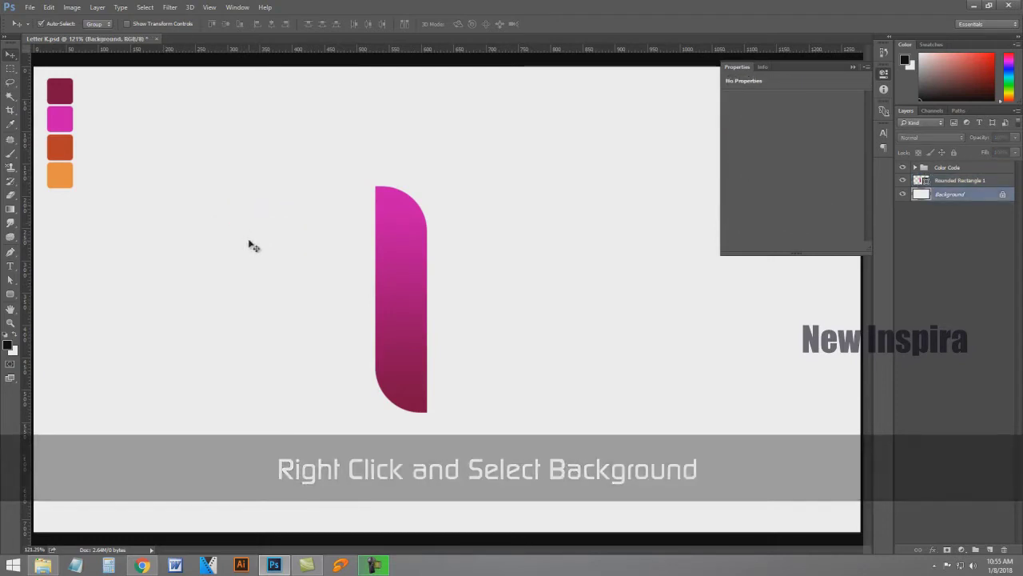
pyautogui.press('u')
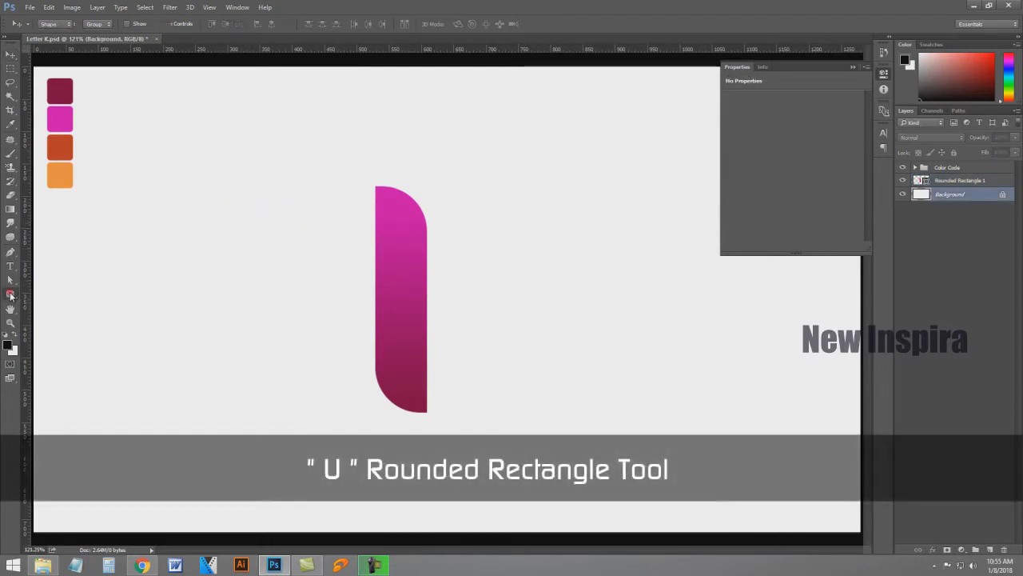
pyautogui.click(199, 272)
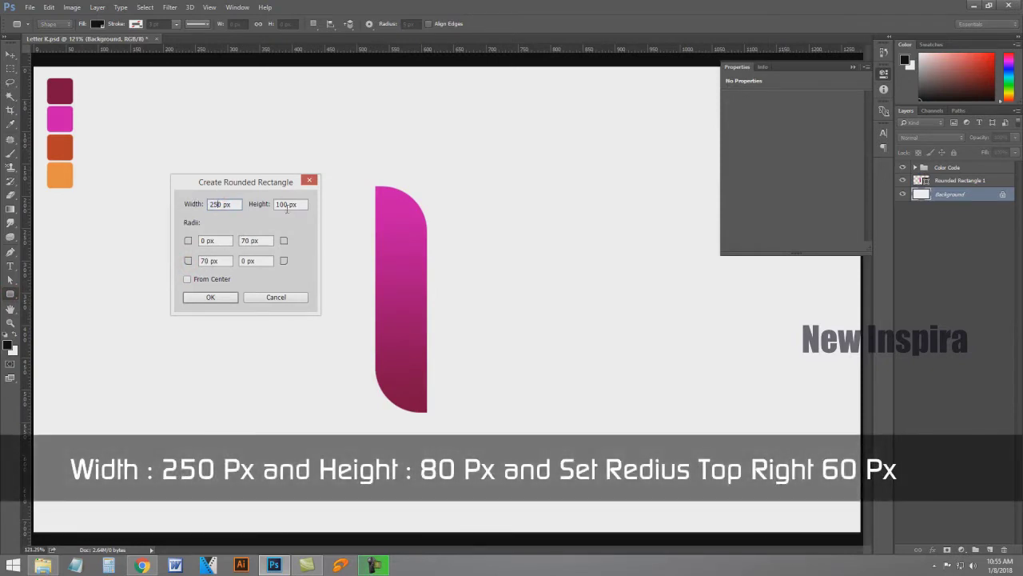
pyautogui.doubleClick(286, 204)
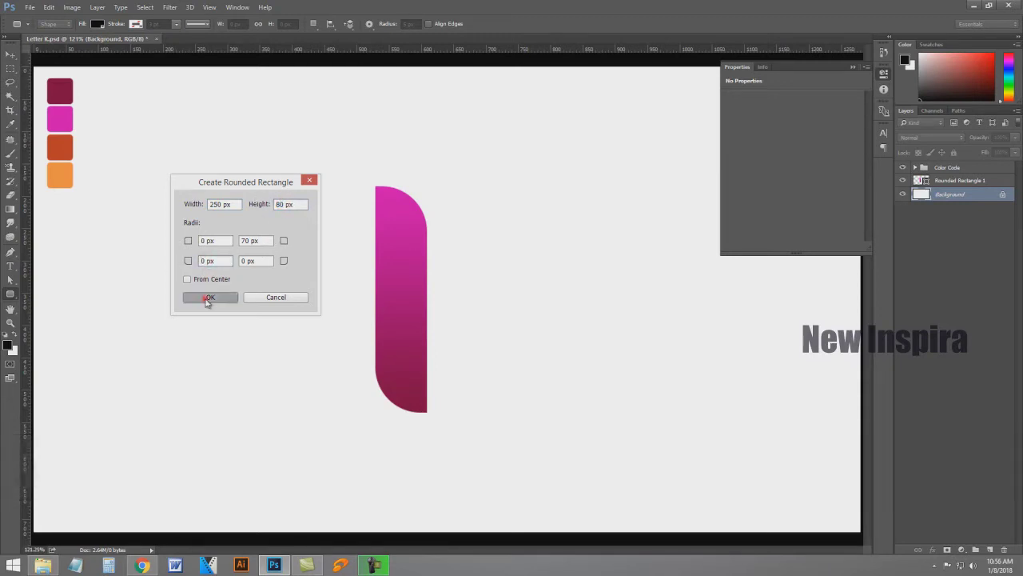
pyautogui.click(210, 297)
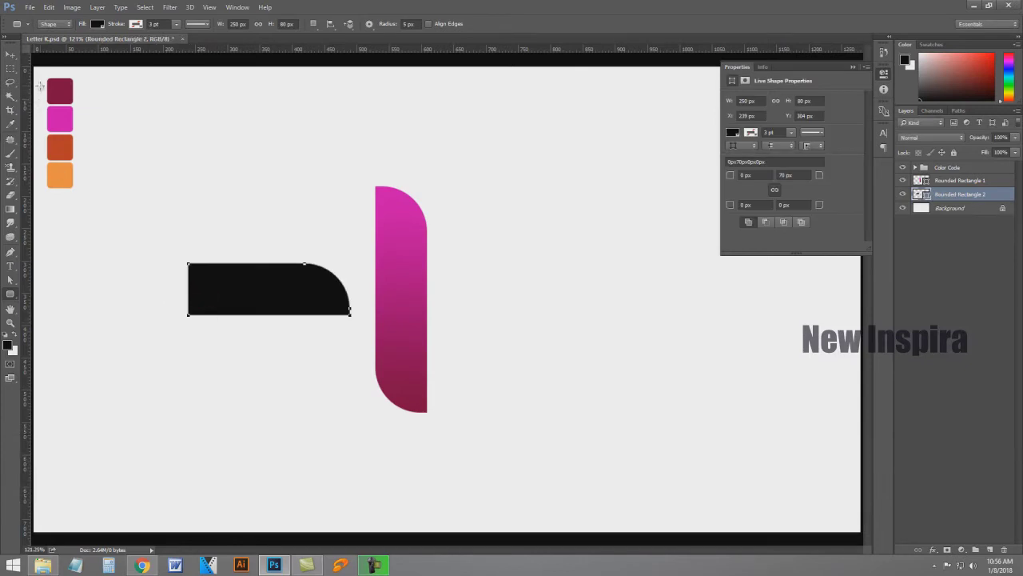
# Step: Switch the bar's fill to a gradient with its left stop set to the orange-red swatch
pyautogui.click(734, 145)
pyautogui.click(781, 153)
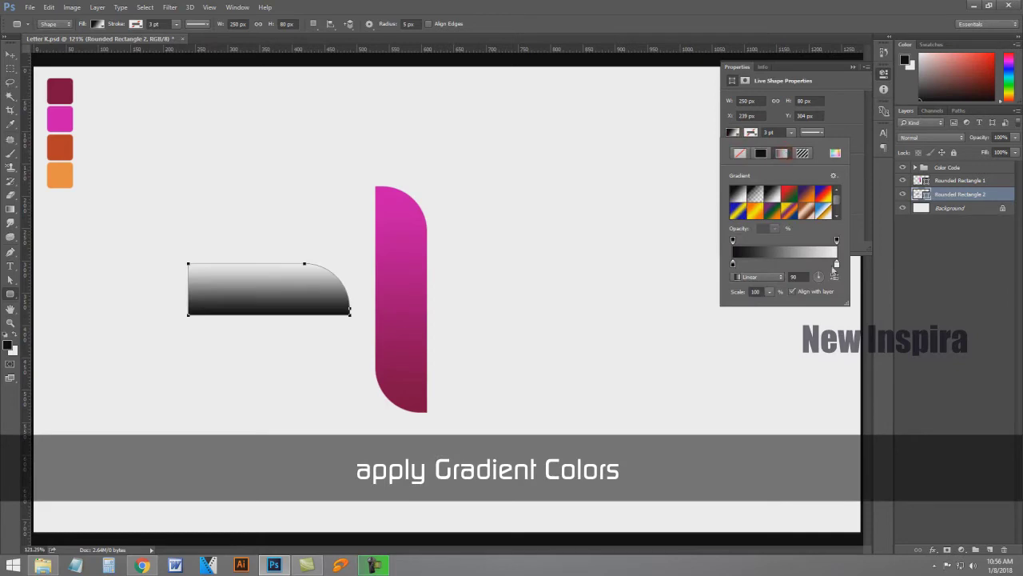
pyautogui.click(800, 253)
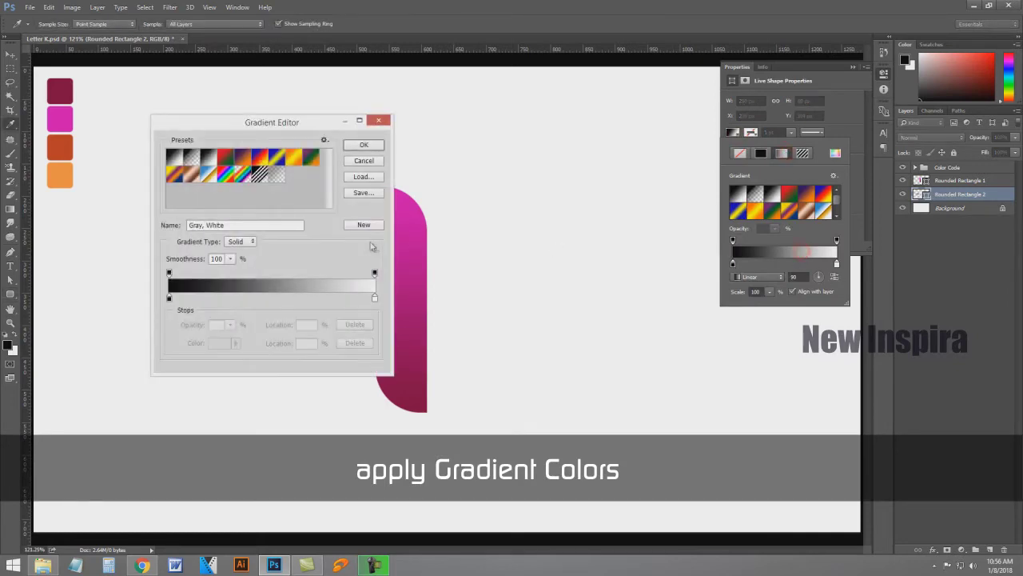
pyautogui.click(375, 298)
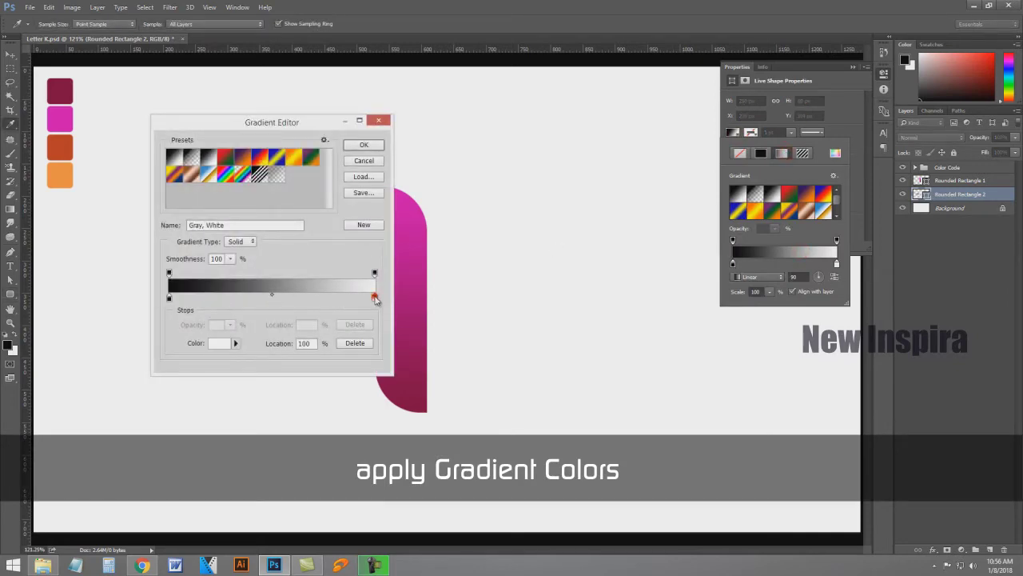
pyautogui.click(169, 299)
pyautogui.doubleClick(169, 299)
pyautogui.click(58, 144)
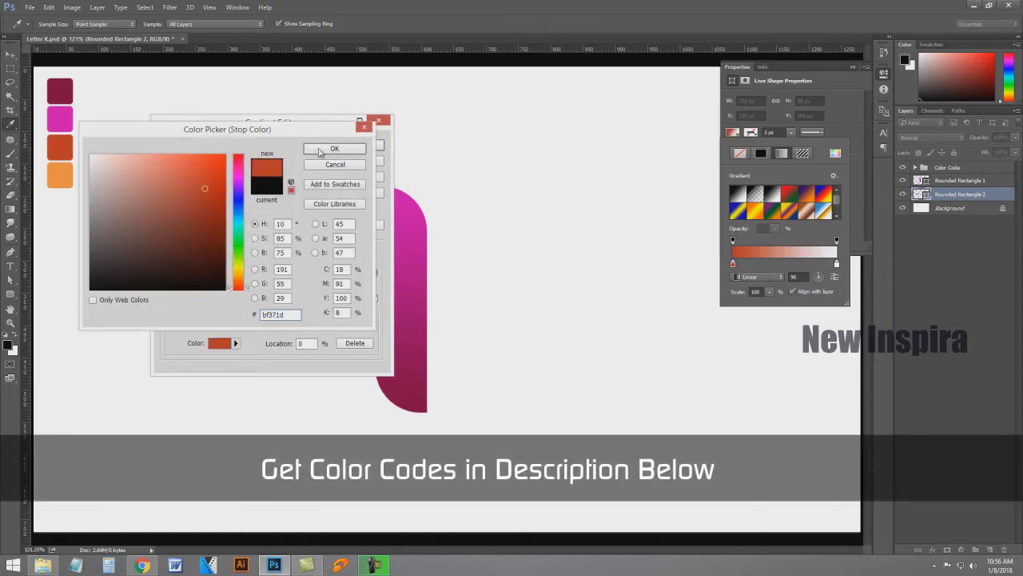
pyautogui.click(335, 148)
# Step: Set the gradient's right stop to the light orange swatch and its angle to 0°
pyautogui.click(375, 299)
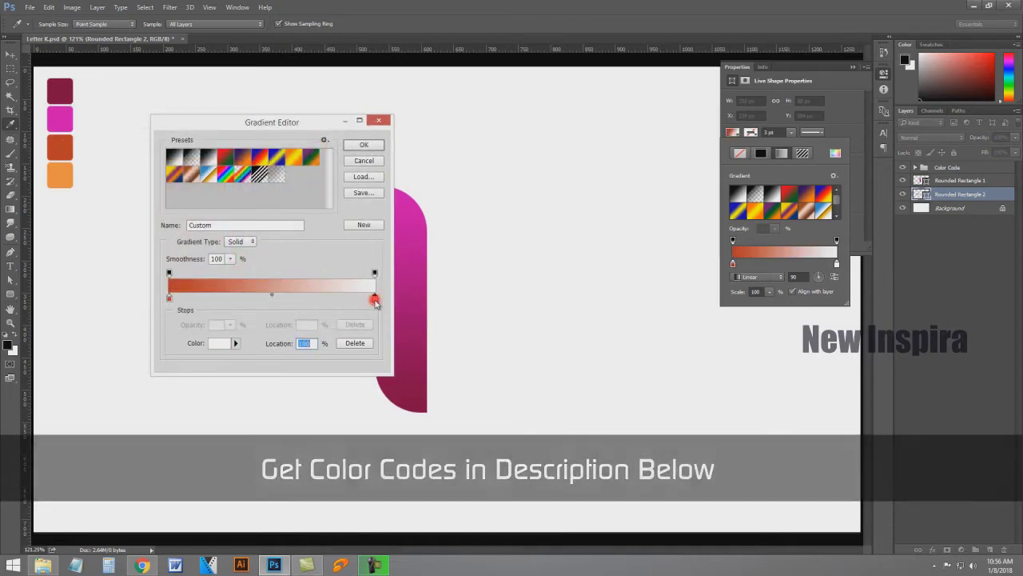
pyautogui.doubleClick(375, 299)
pyautogui.click(60, 174)
pyautogui.click(360, 148)
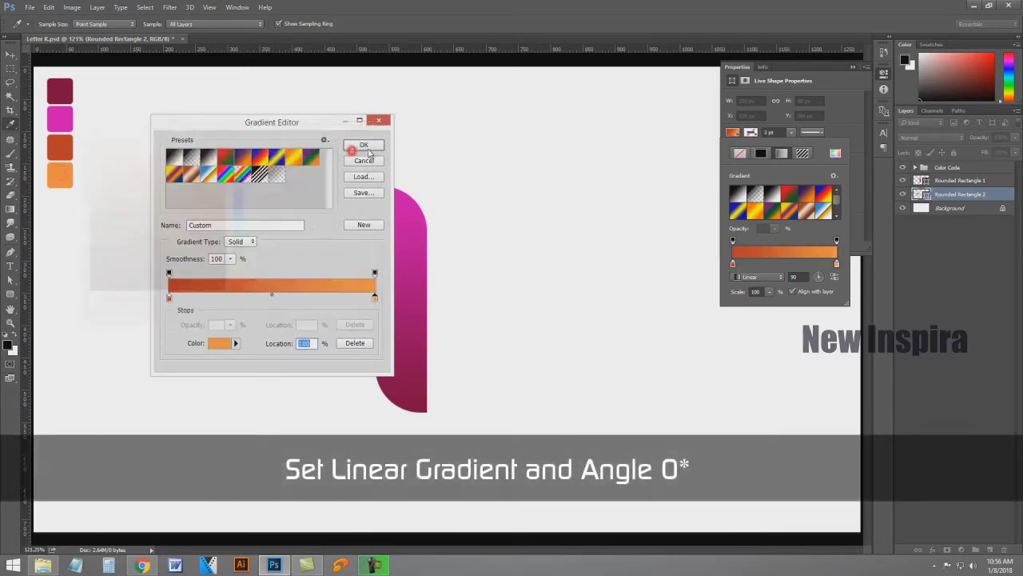
pyautogui.click(366, 148)
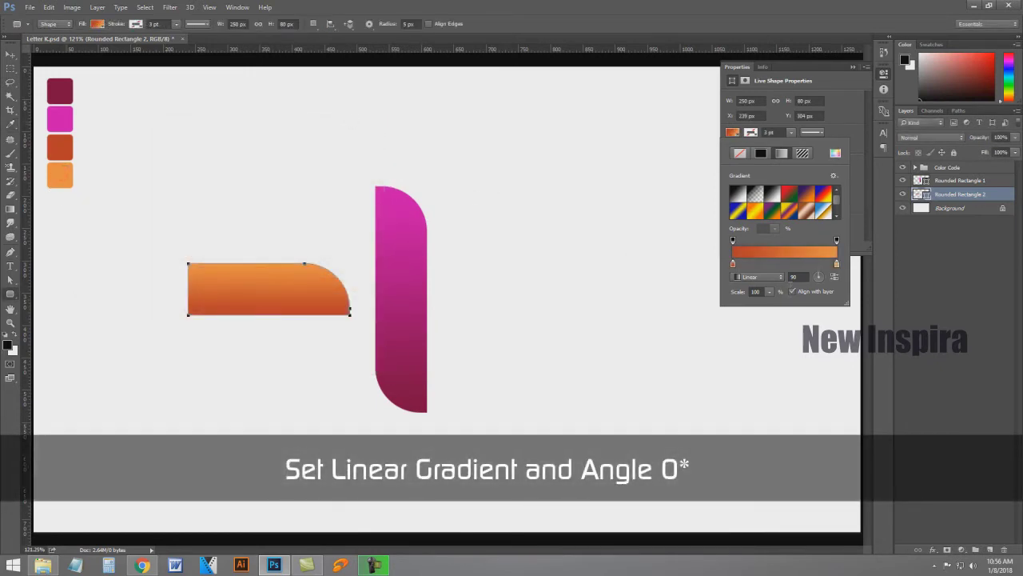
pyautogui.write('0')
pyautogui.press('Return')
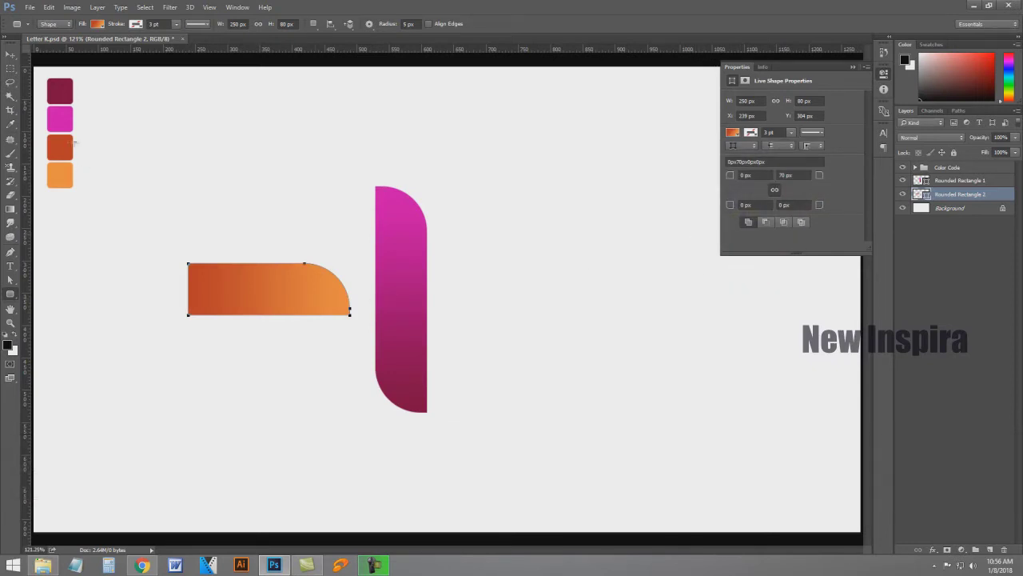
# Step: Warp the orange bar's edges and ends into a tapered, gently curved blade
pyautogui.press('v')
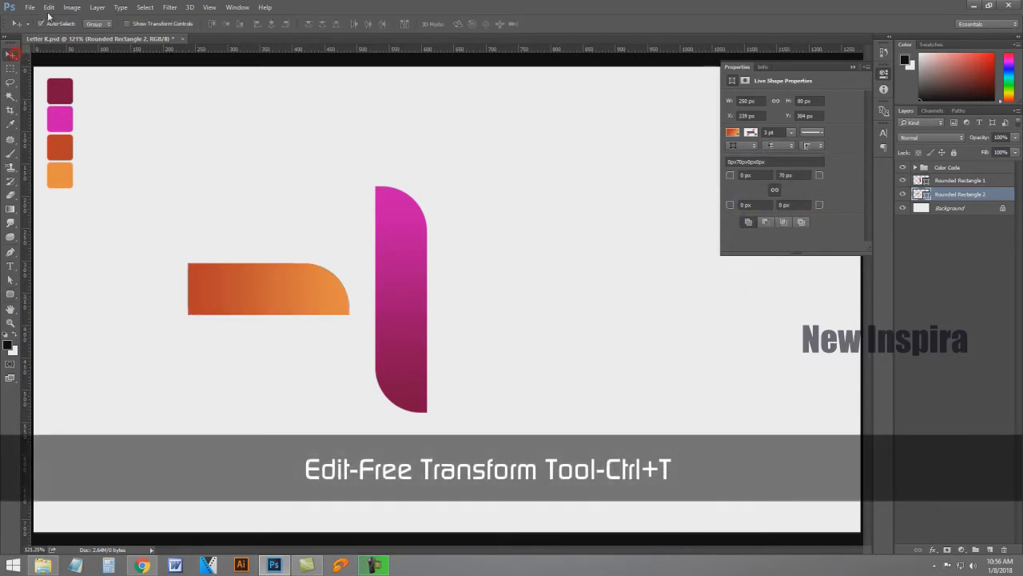
pyautogui.click(49, 8)
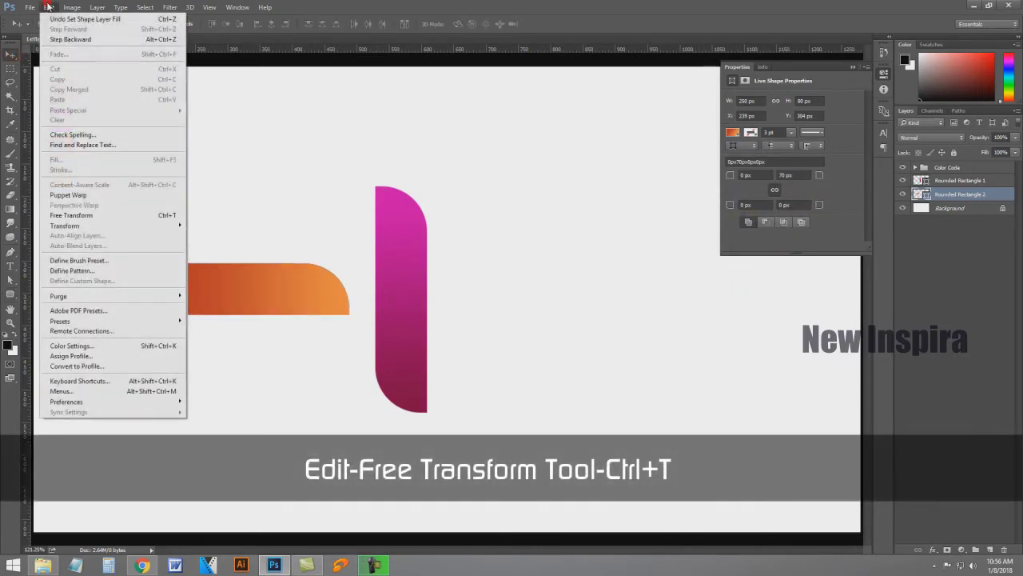
pyautogui.click(125, 216)
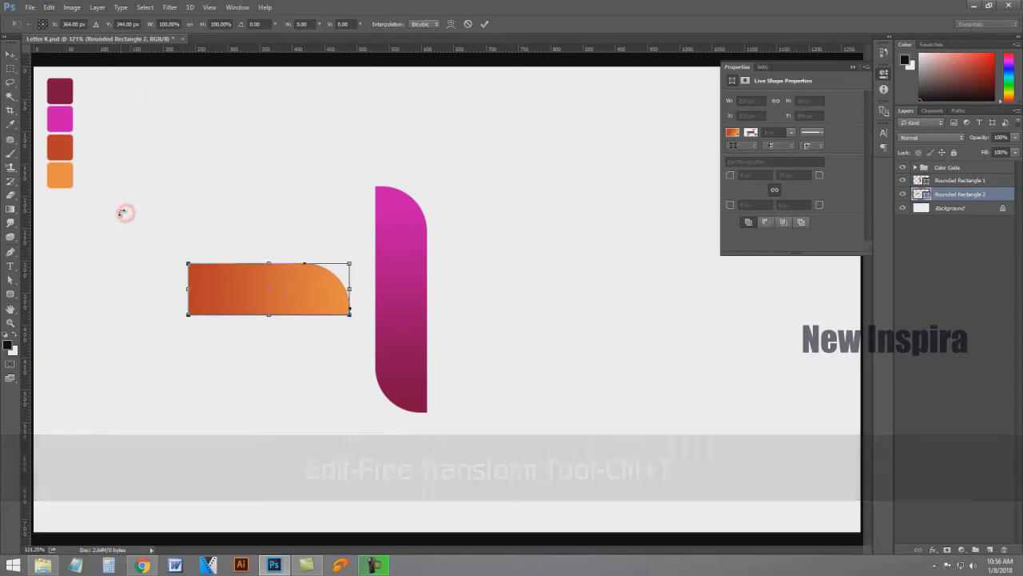
pyautogui.rightClick(209, 167)
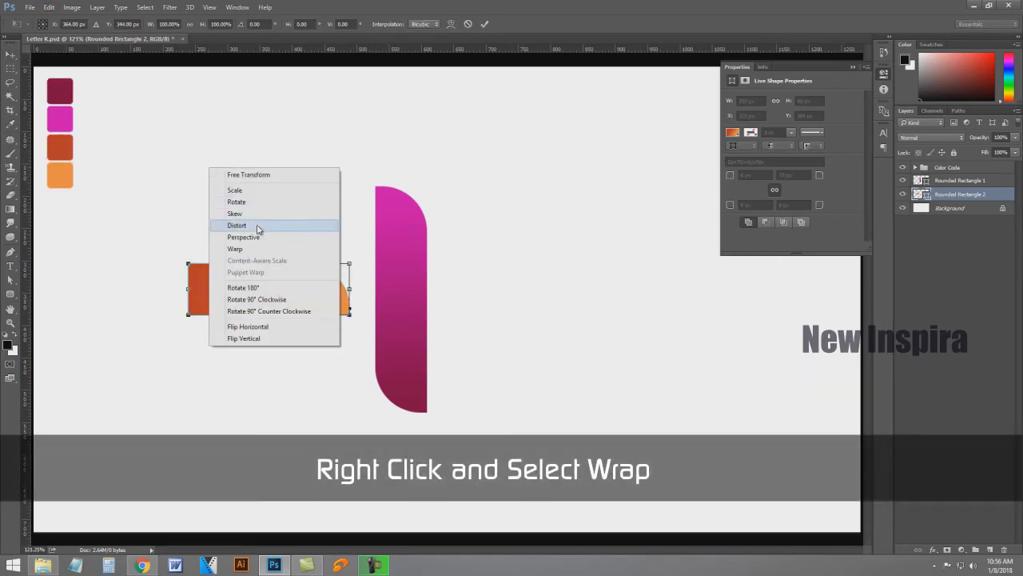
pyautogui.click(253, 249)
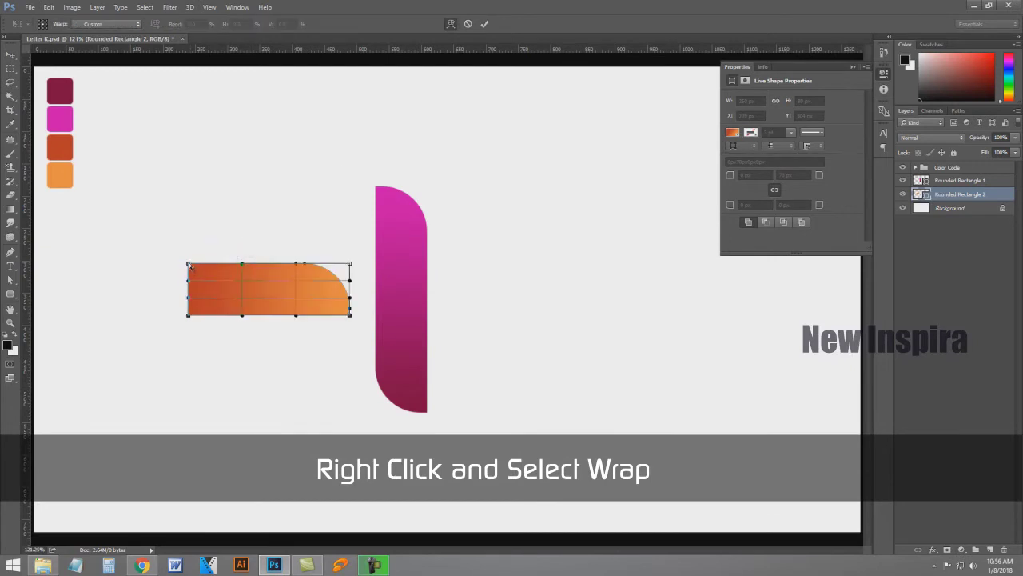
pyautogui.moveTo(189, 266); pyautogui.dragTo(188, 292)
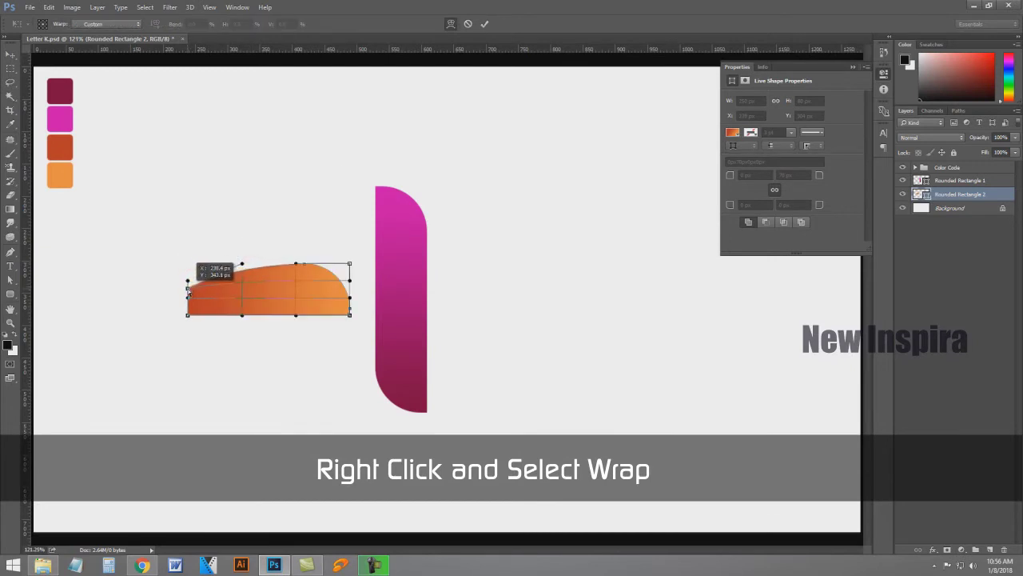
pyautogui.moveTo(188, 293); pyautogui.dragTo(189, 293)
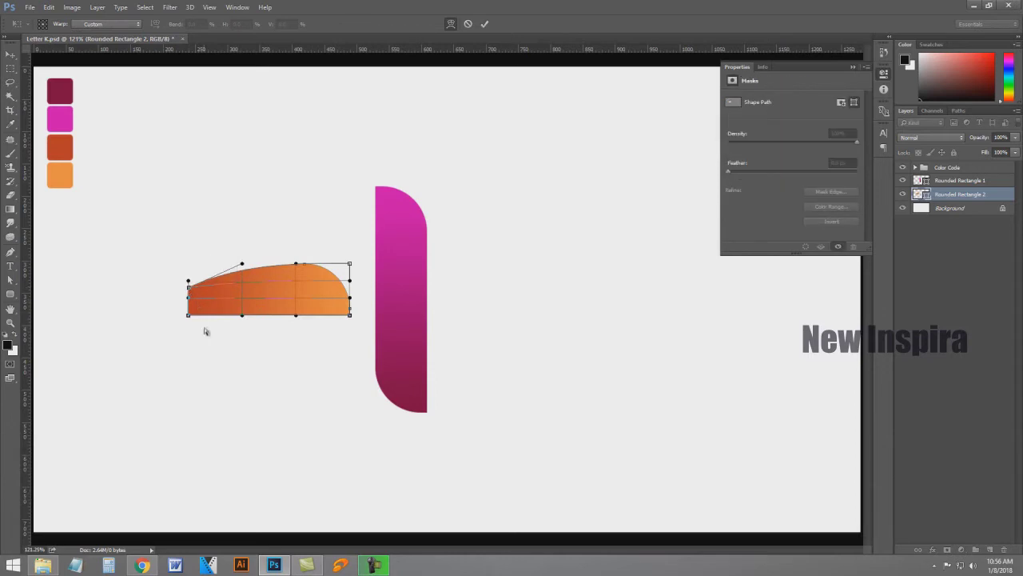
pyautogui.moveTo(243, 265)
pyautogui.mouseDown()
pyautogui.moveTo(246, 283)
pyautogui.moveTo(191, 299)
pyautogui.mouseUp()
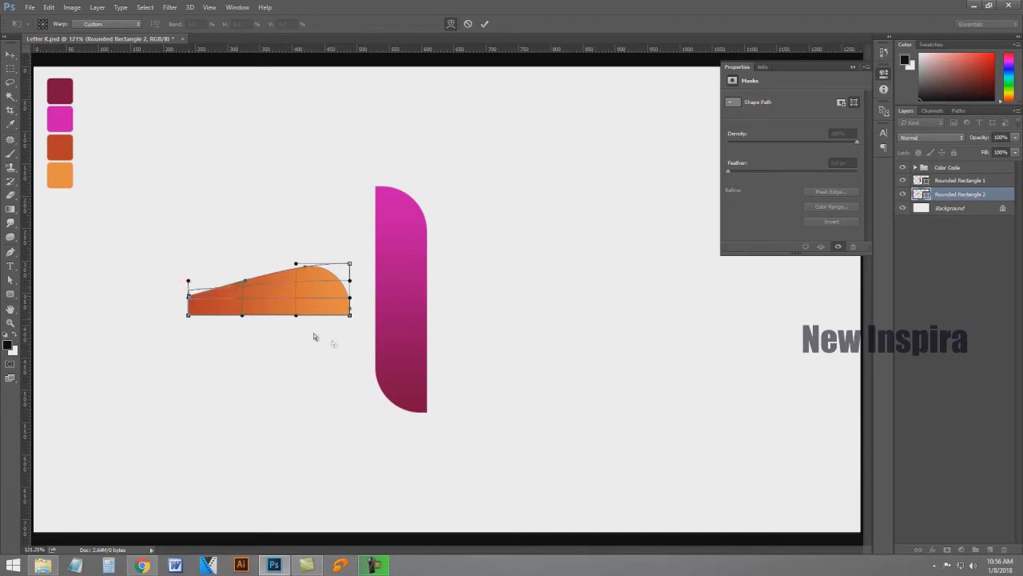
pyautogui.moveTo(297, 316); pyautogui.dragTo(244, 309)
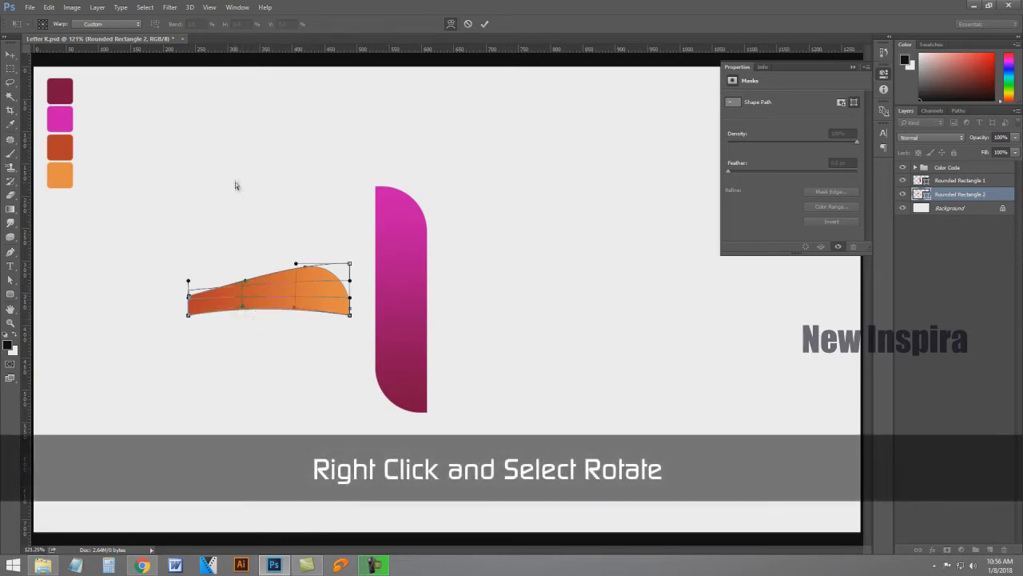
# Step: Rotate the orange blade about 44° upward and commit it against the magenta bar
pyautogui.rightClick(239, 173)
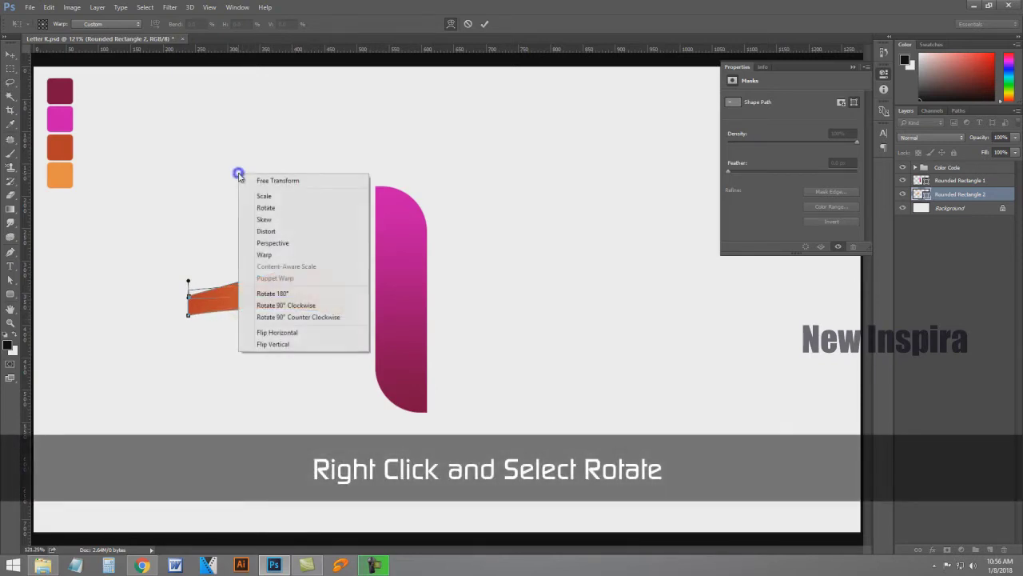
pyautogui.click(287, 207)
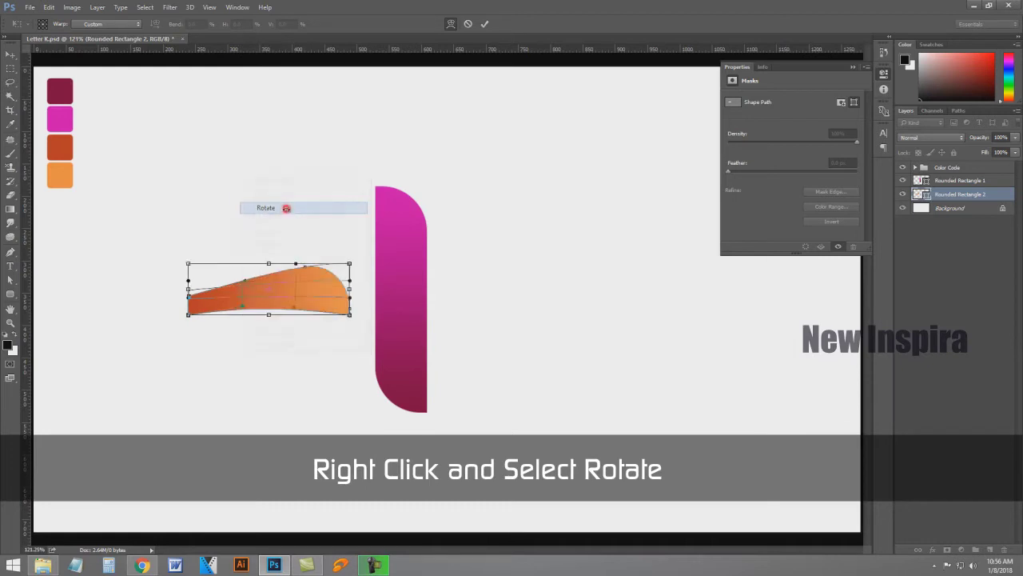
pyautogui.moveTo(309, 290); pyautogui.dragTo(502, 288)
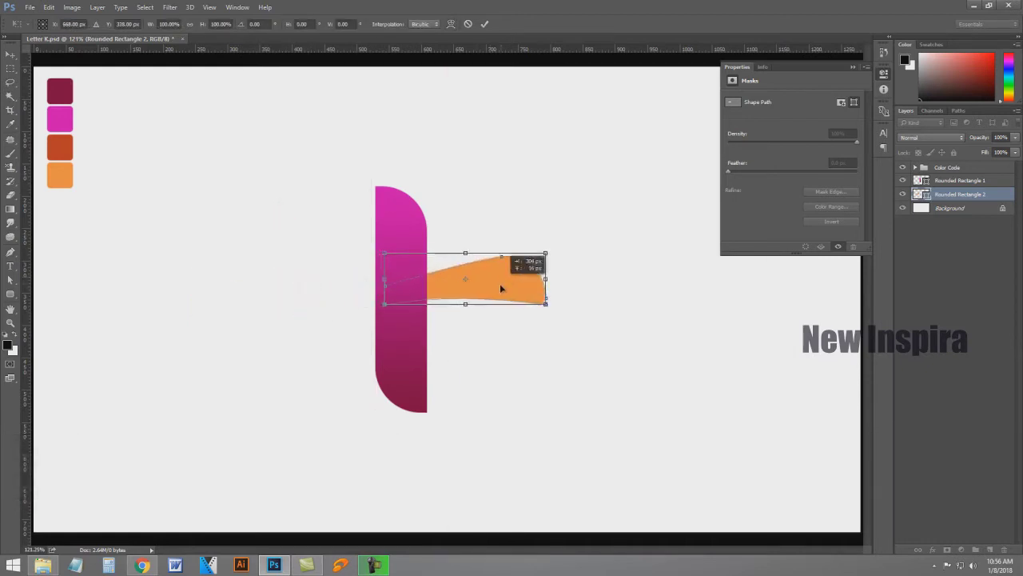
pyautogui.moveTo(557, 265); pyautogui.dragTo(520, 217)
pyautogui.moveTo(479, 294); pyautogui.dragTo(472, 286)
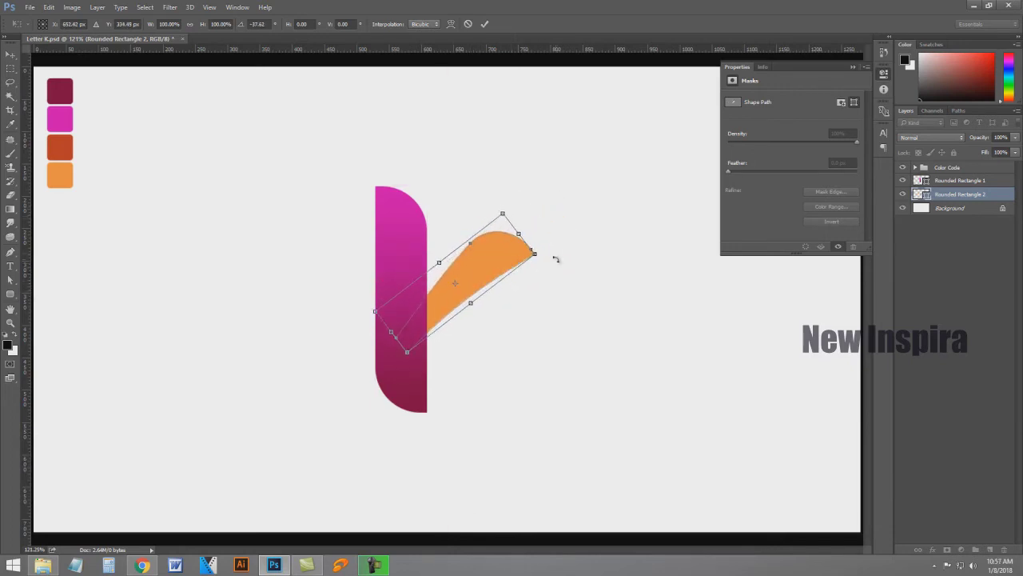
pyautogui.moveTo(550, 253); pyautogui.dragTo(546, 245)
pyautogui.moveTo(485, 270)
pyautogui.mouseDown()
pyautogui.moveTo(472, 286)
pyautogui.moveTo(472, 277)
pyautogui.mouseUp()
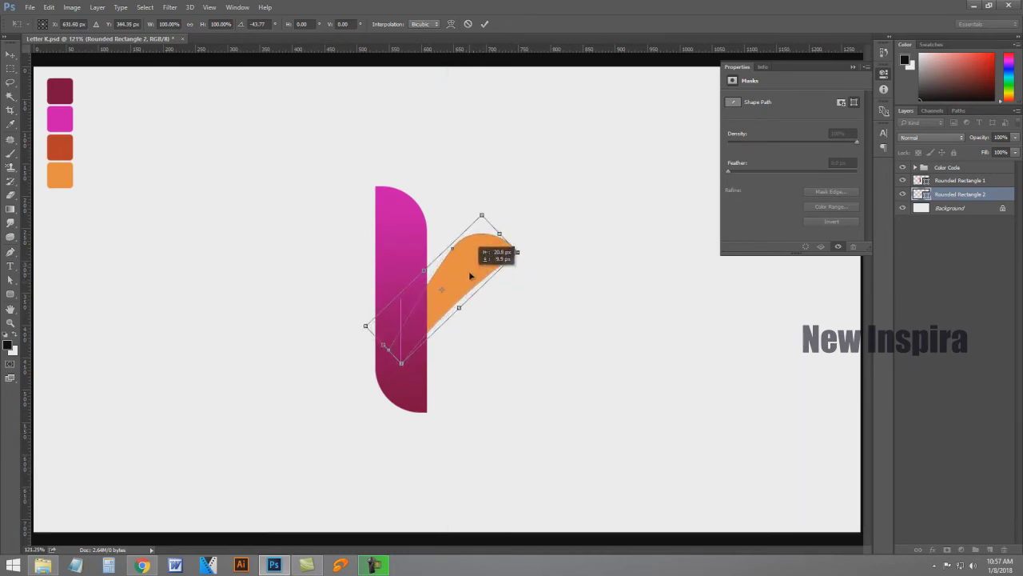
pyautogui.moveTo(472, 277); pyautogui.dragTo(472, 284)
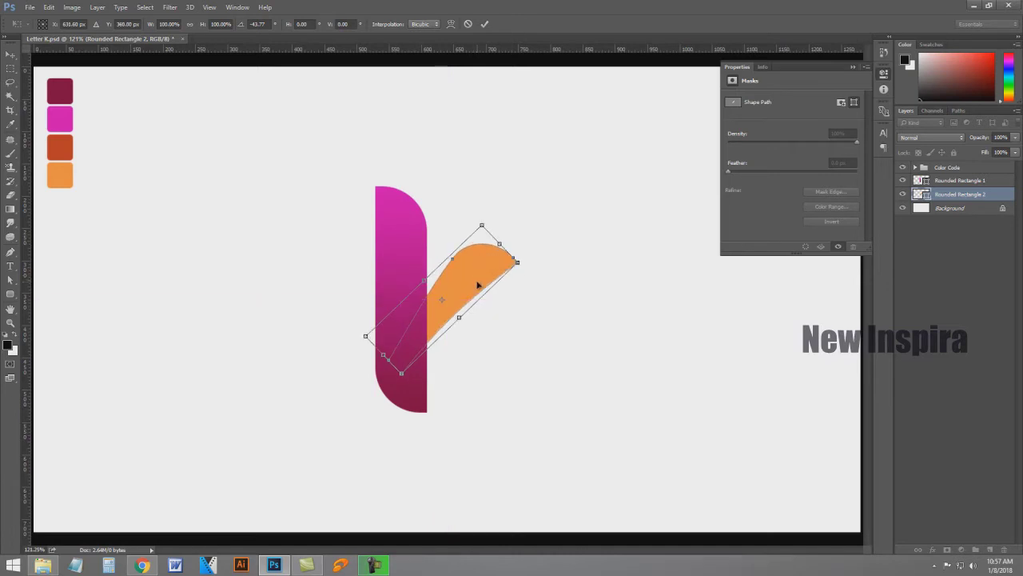
pyautogui.click(486, 25)
pyautogui.hotkey('ctrl', 'j')
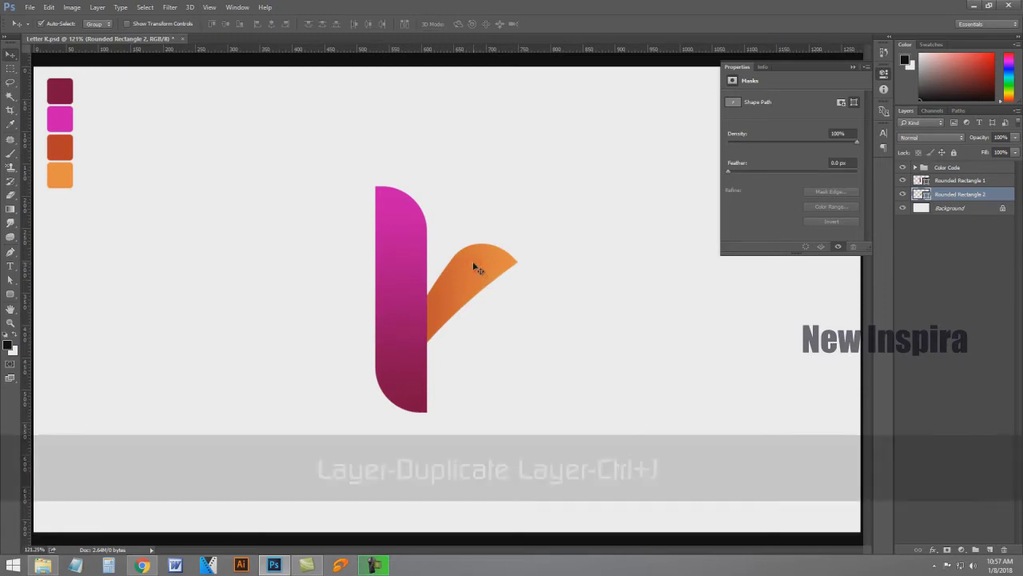
# Step: Duplicate the orange arm as Rounded Rectangle 2 copy, keeping the original Rounded Rectangle 2 selected
pyautogui.click(96, 7)
pyautogui.click(160, 40)
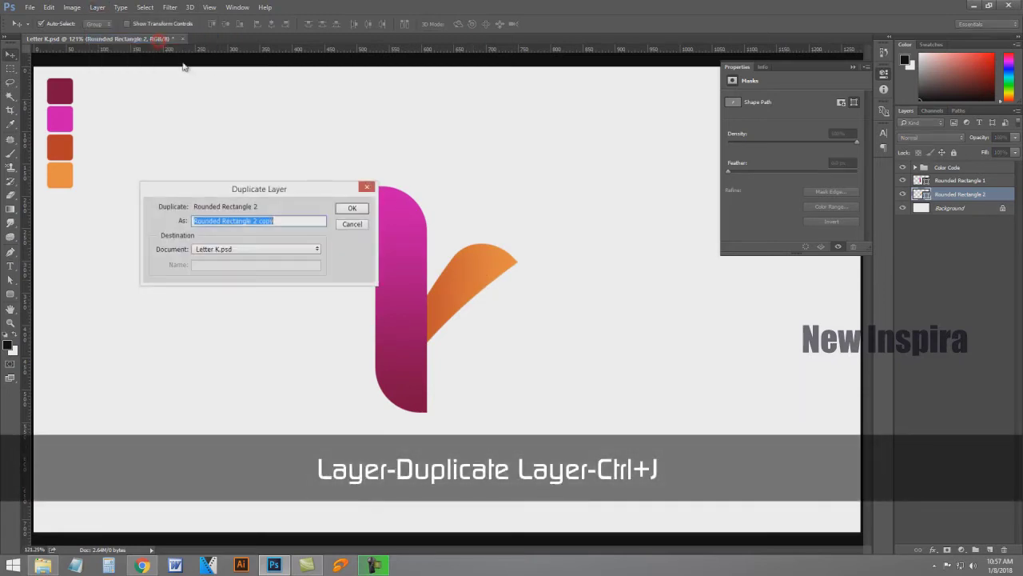
pyautogui.click(351, 209)
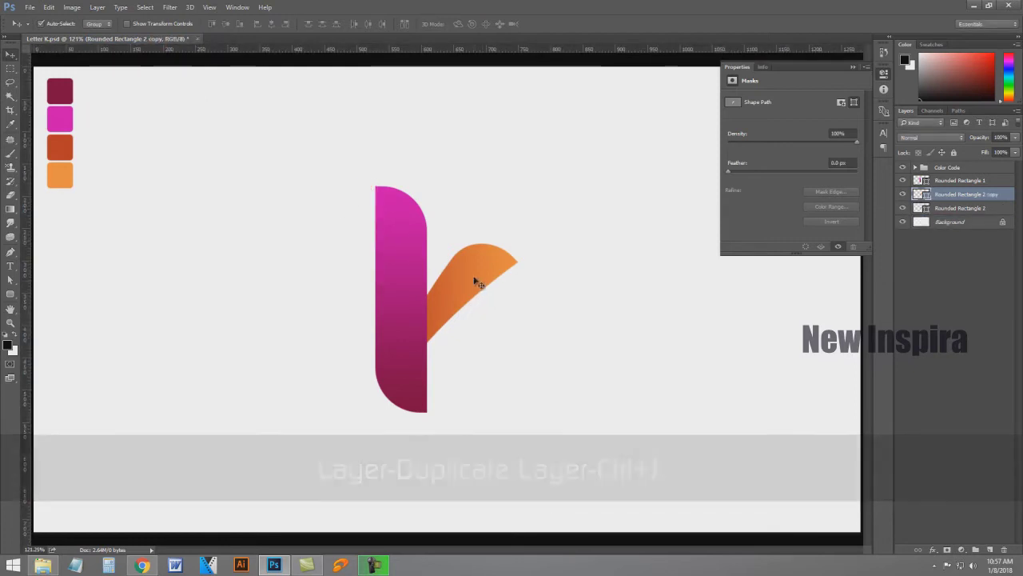
pyautogui.click(963, 208)
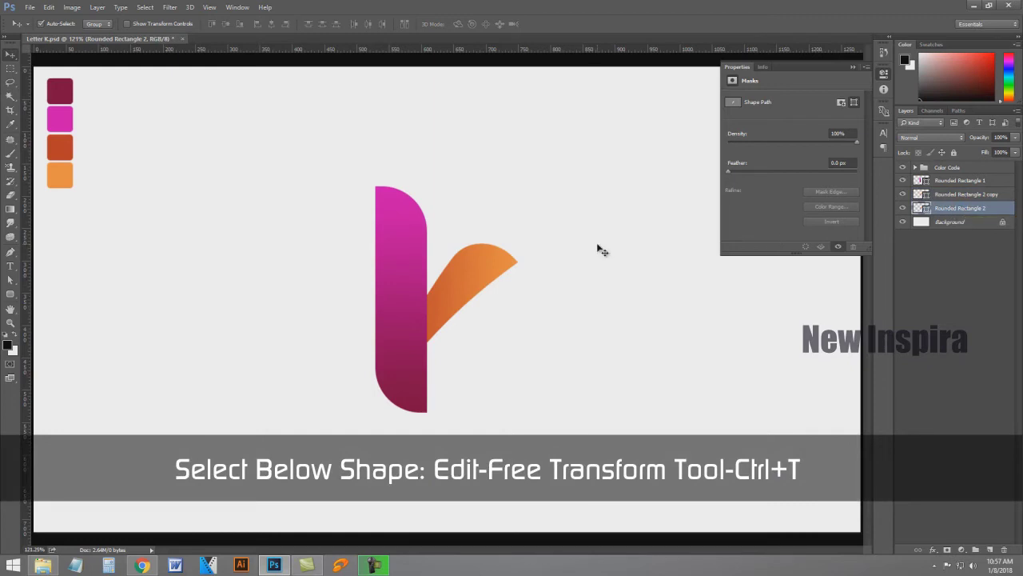
# Step: Flip the original orange blade vertically and rotate it to -165°
pyautogui.click(49, 7)
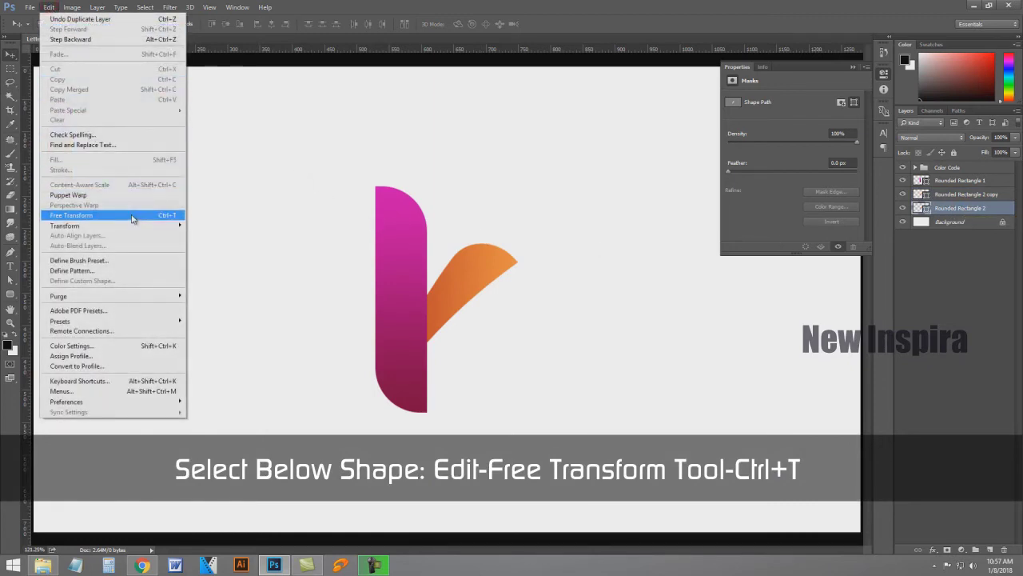
pyautogui.click(132, 215)
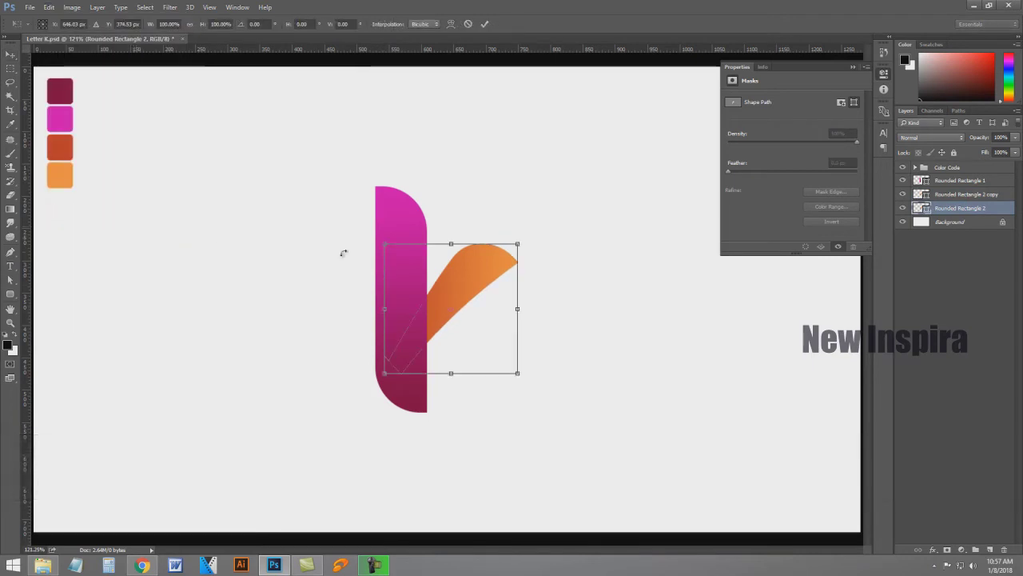
pyautogui.rightClick(453, 166)
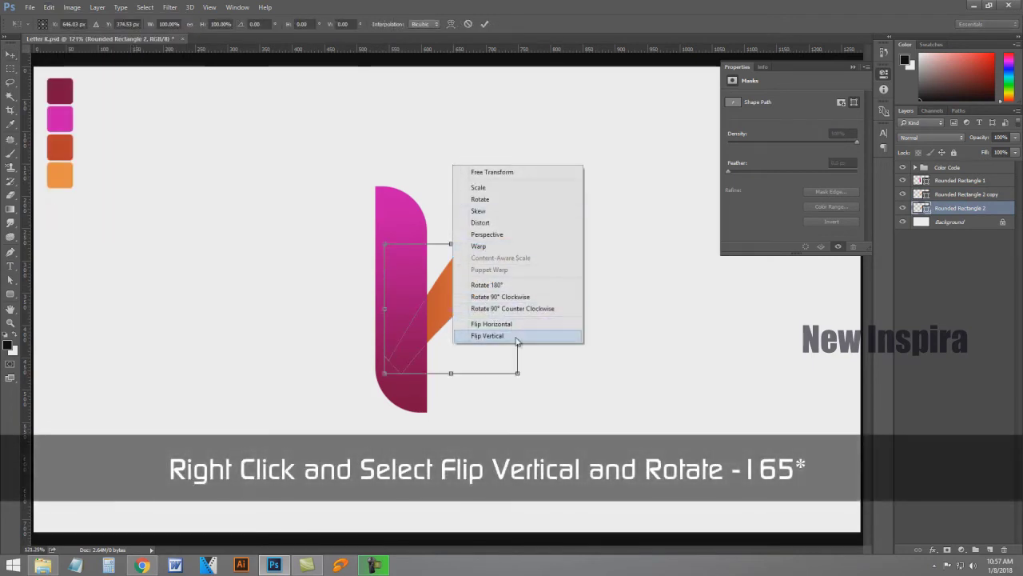
pyautogui.click(516, 336)
pyautogui.moveTo(541, 296); pyautogui.dragTo(549, 310)
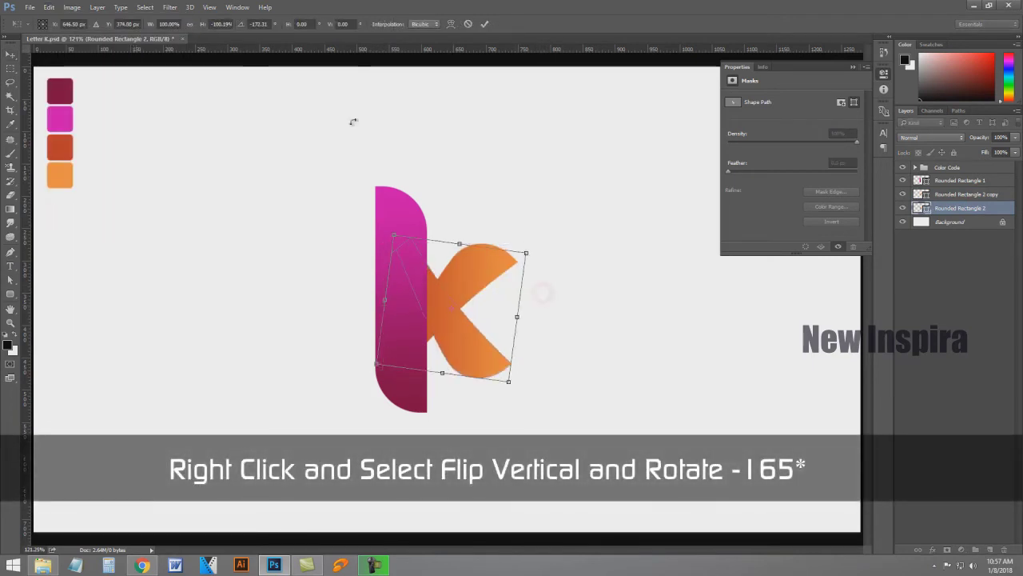
pyautogui.doubleClick(256, 24)
pyautogui.write('-165')
pyautogui.press('Return')
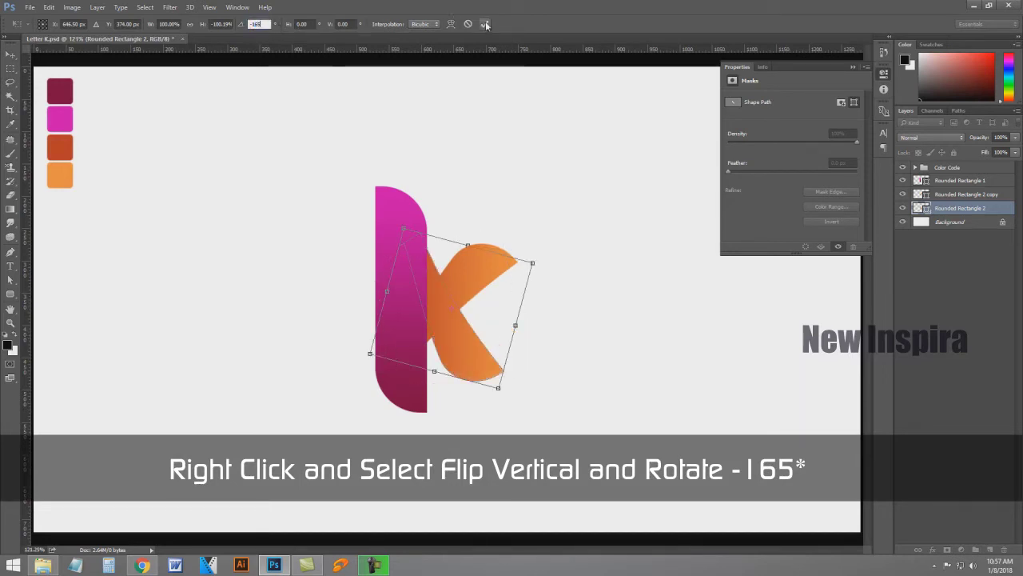
pyautogui.click(486, 24)
# Step: Move the lower leg down to the bar's bottom and nudge the upper arm into place
pyautogui.moveTo(455, 339)
pyautogui.mouseDown()
pyautogui.moveTo(484, 384)
pyautogui.moveTo(471, 369)
pyautogui.mouseUp()
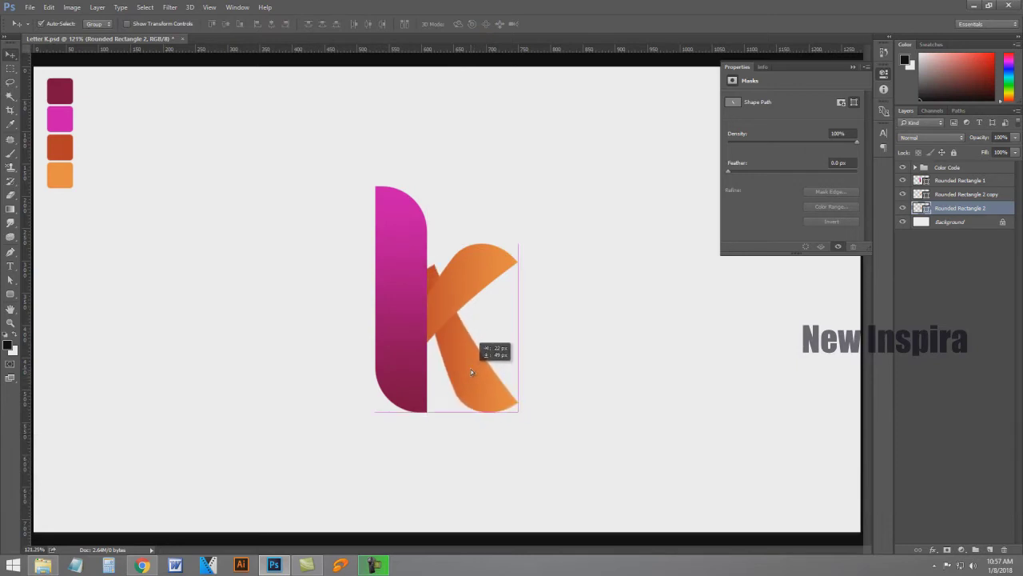
pyautogui.moveTo(442, 316); pyautogui.dragTo(447, 321)
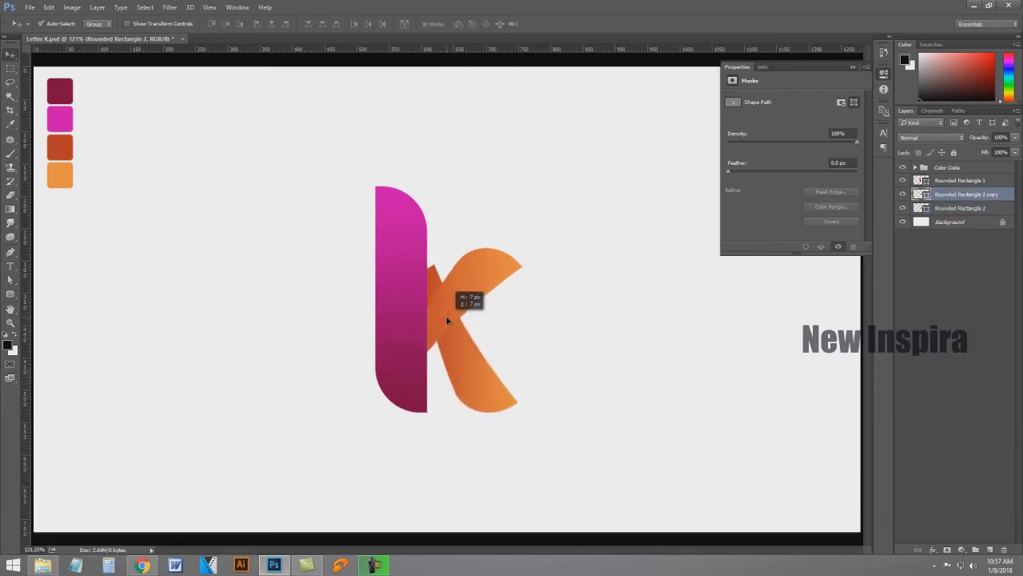
pyautogui.click(473, 379)
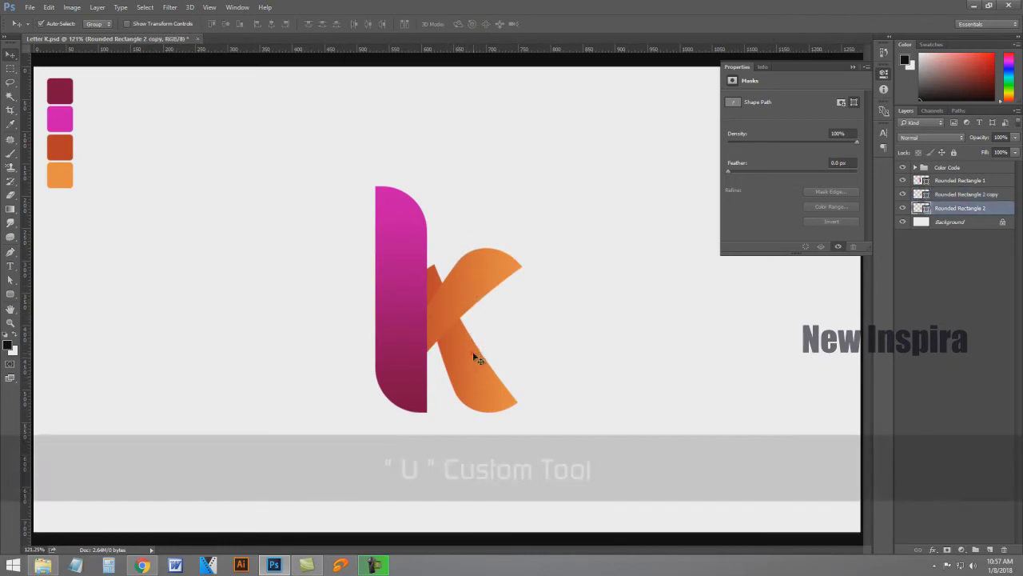
# Step: Give the lower leg a reversed gradient of dark and bright magenta sampled from the stem
pyautogui.click(12, 295)
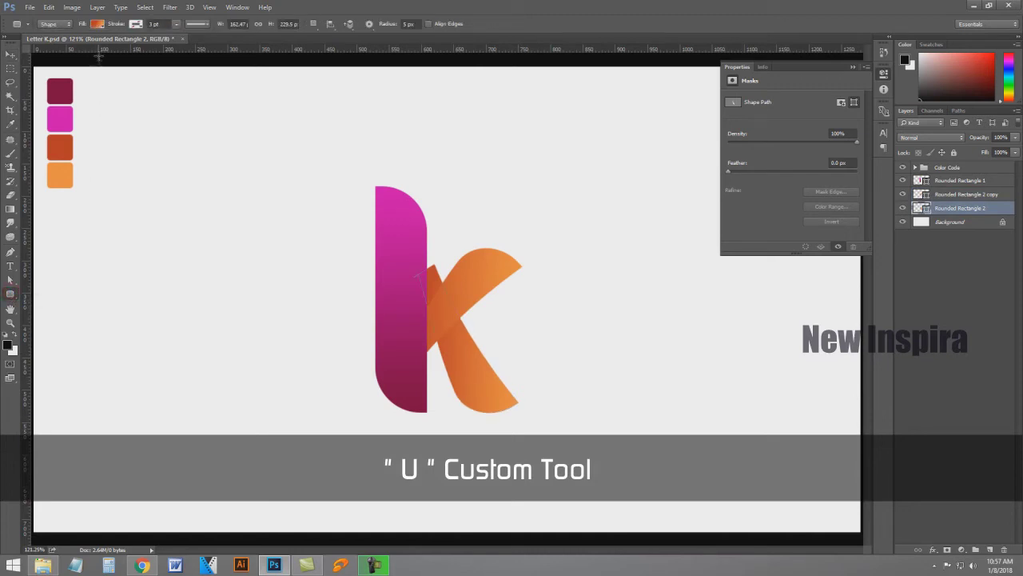
pyautogui.click(99, 25)
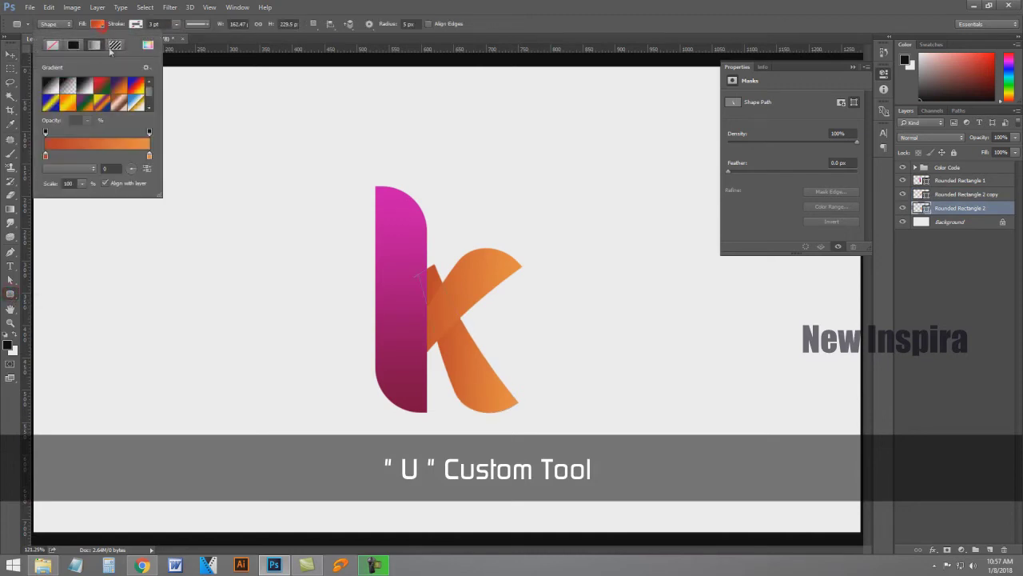
pyautogui.doubleClick(45, 156)
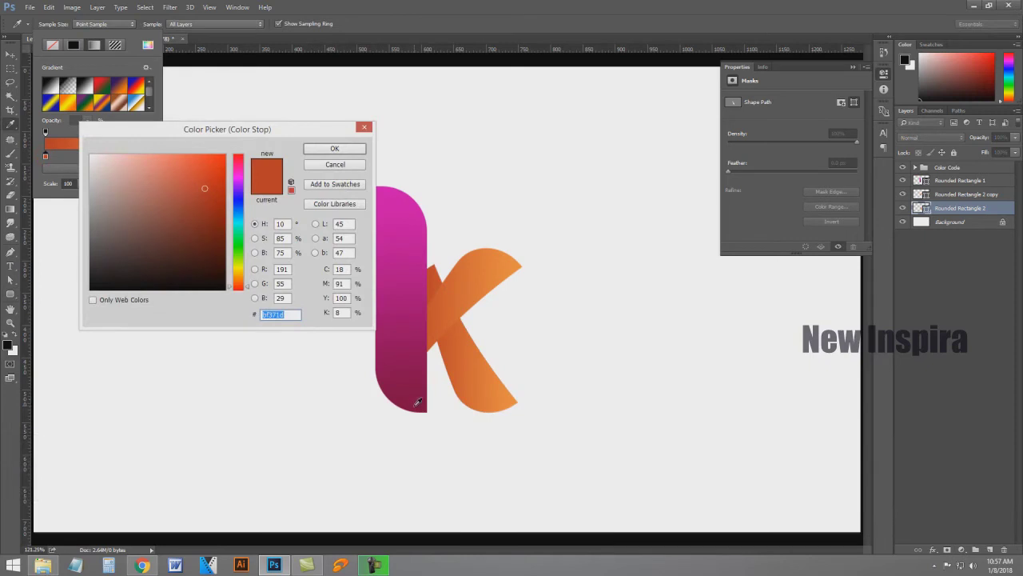
pyautogui.click(416, 402)
pyautogui.click(335, 148)
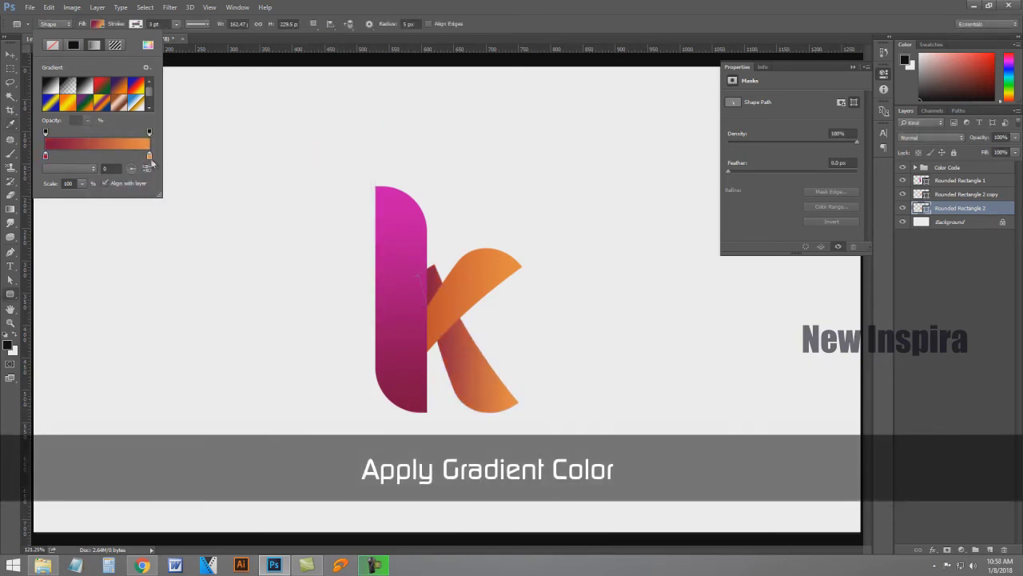
pyautogui.doubleClick(148, 156)
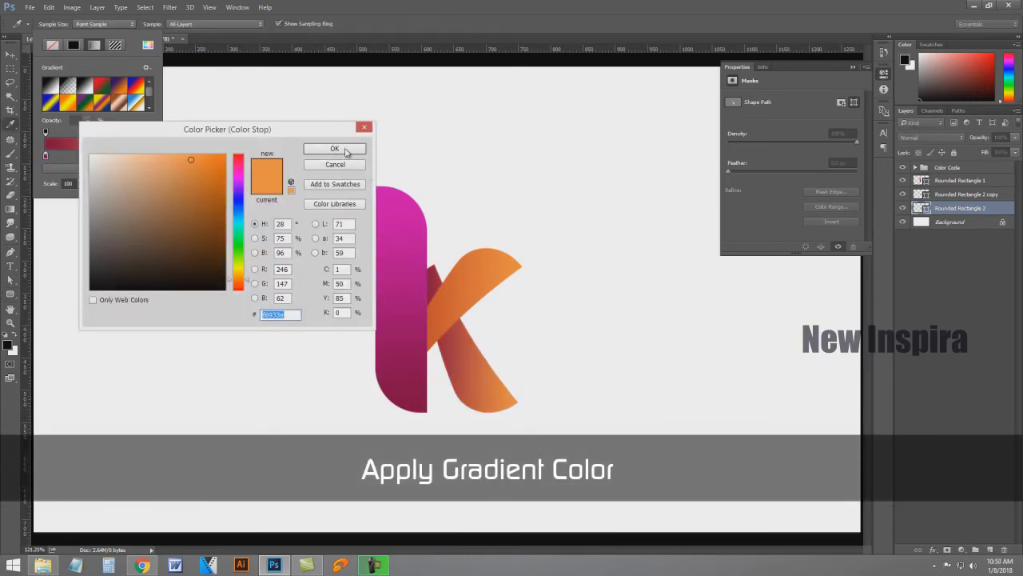
pyautogui.click(396, 187)
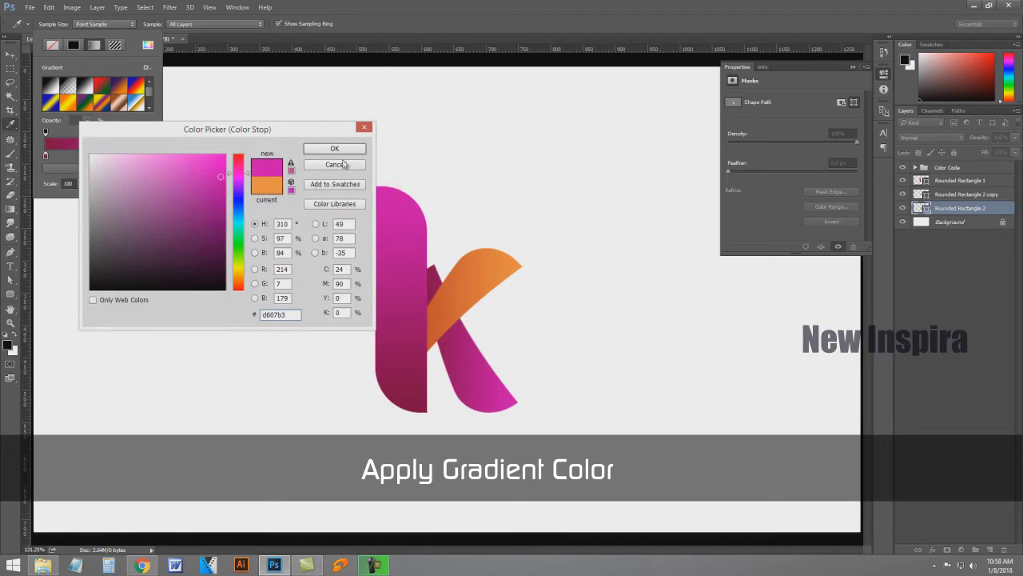
pyautogui.click(333, 152)
pyautogui.click(146, 168)
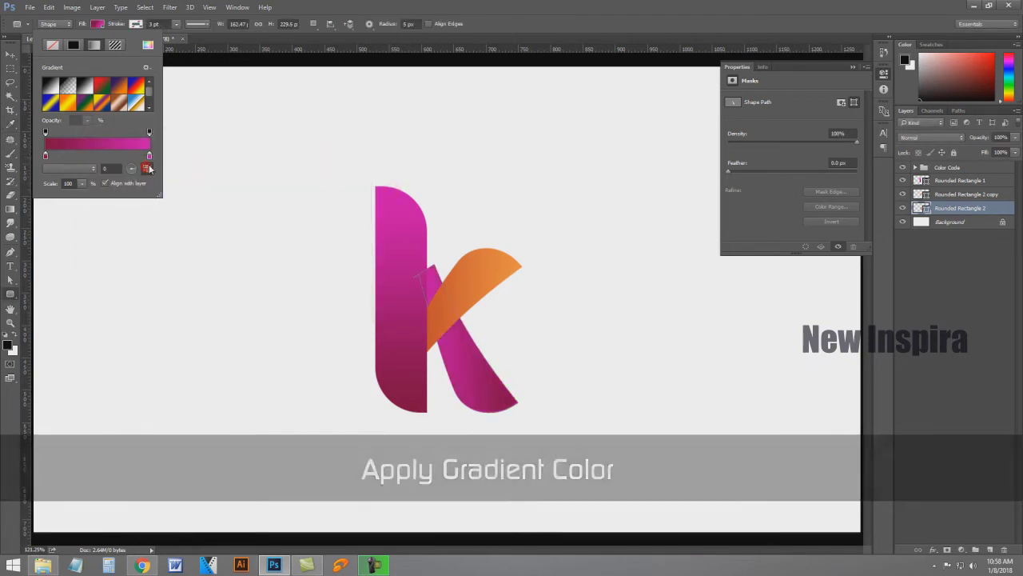
pyautogui.press('Return')
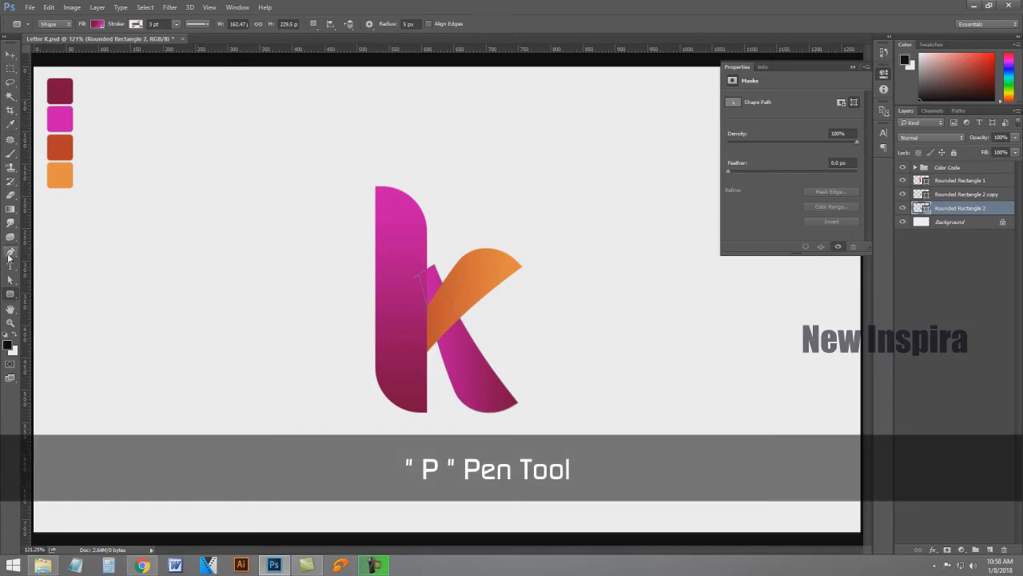
pyautogui.click(9, 253)
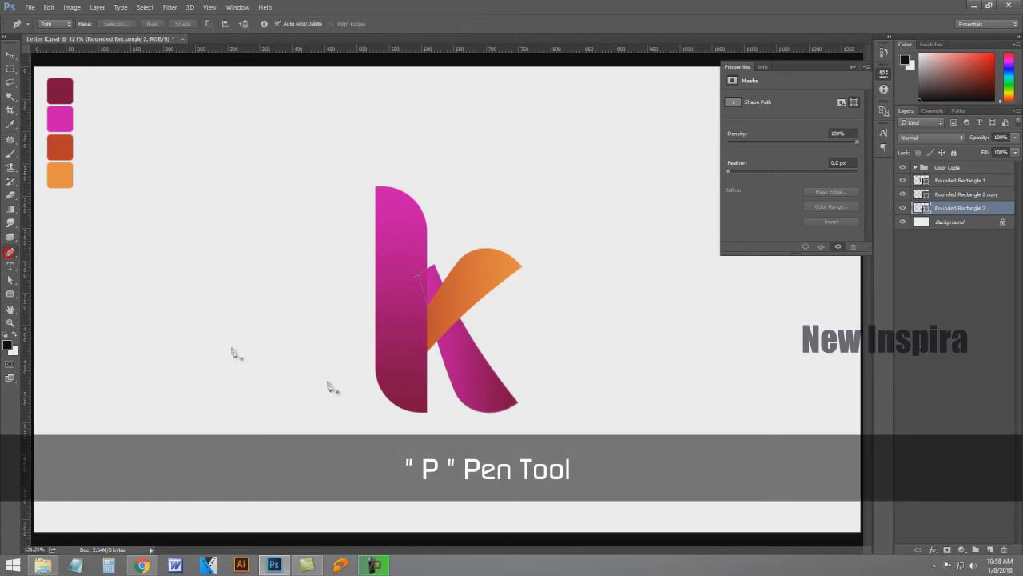
pyautogui.click(418, 330)
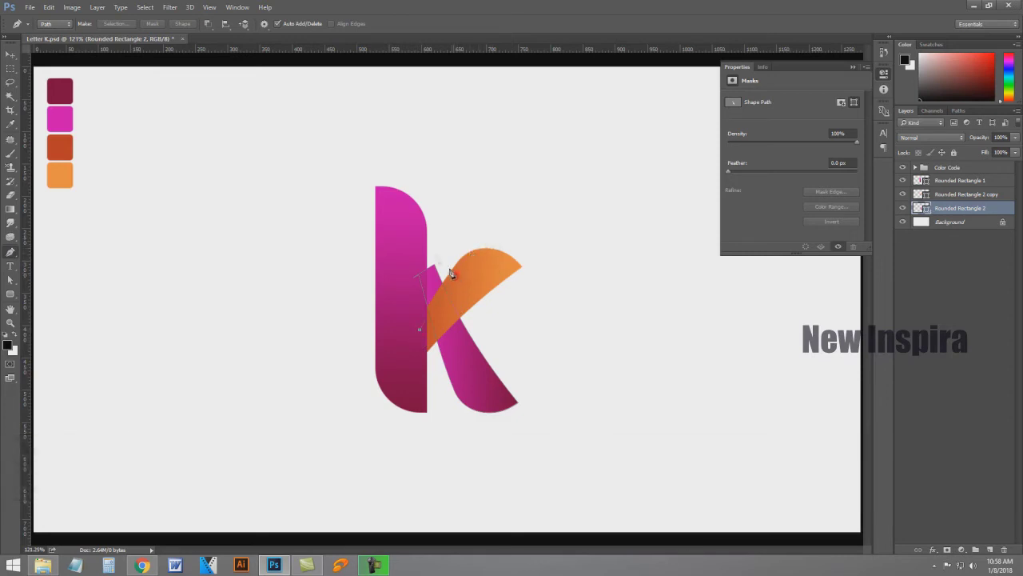
pyautogui.moveTo(434, 254); pyautogui.dragTo(402, 283)
pyautogui.click(10, 55)
pyautogui.click(492, 266)
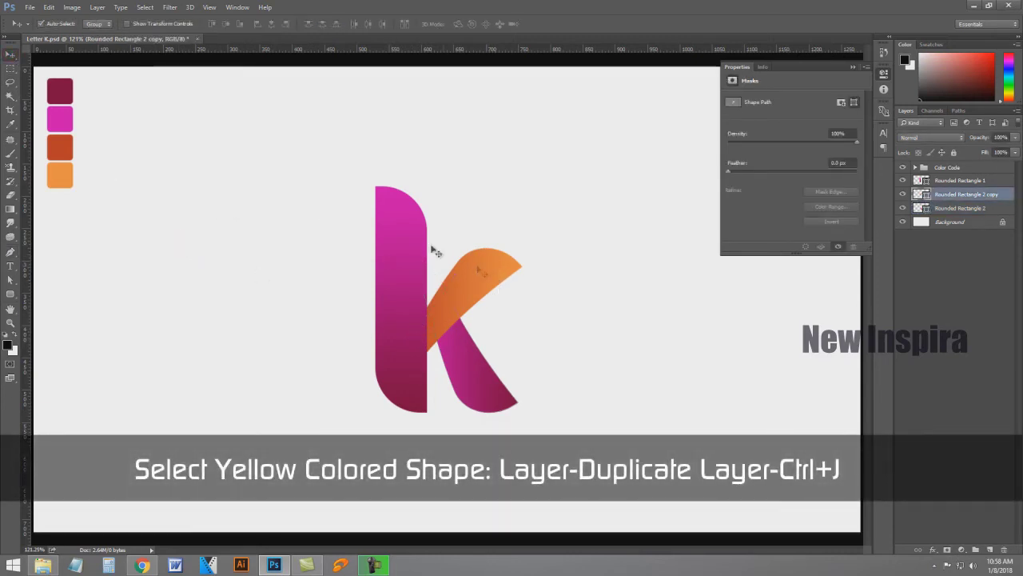
# Step: Duplicate the orange arm layer and give the copy a solid white fill
pyautogui.click(98, 8)
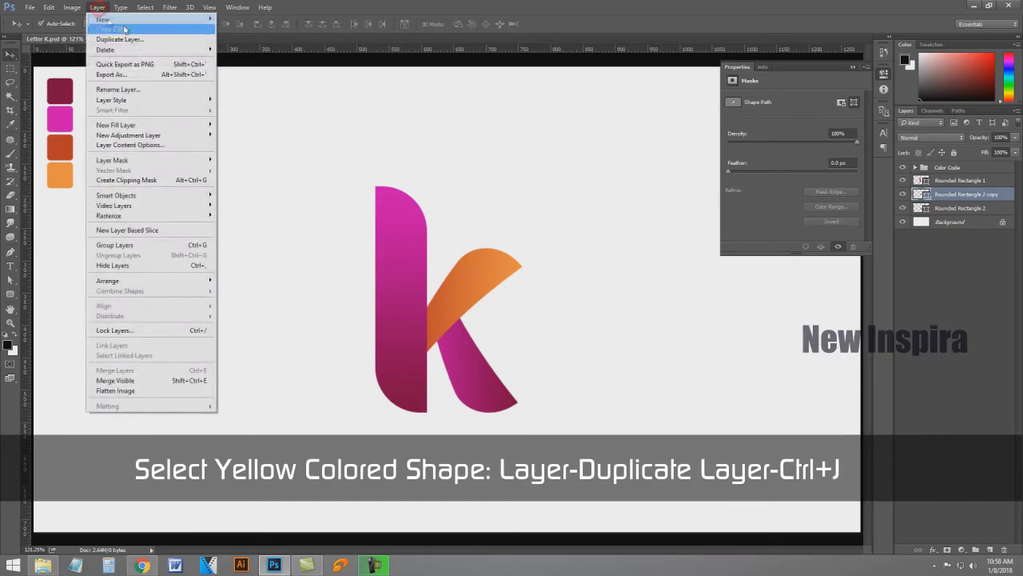
pyautogui.click(173, 40)
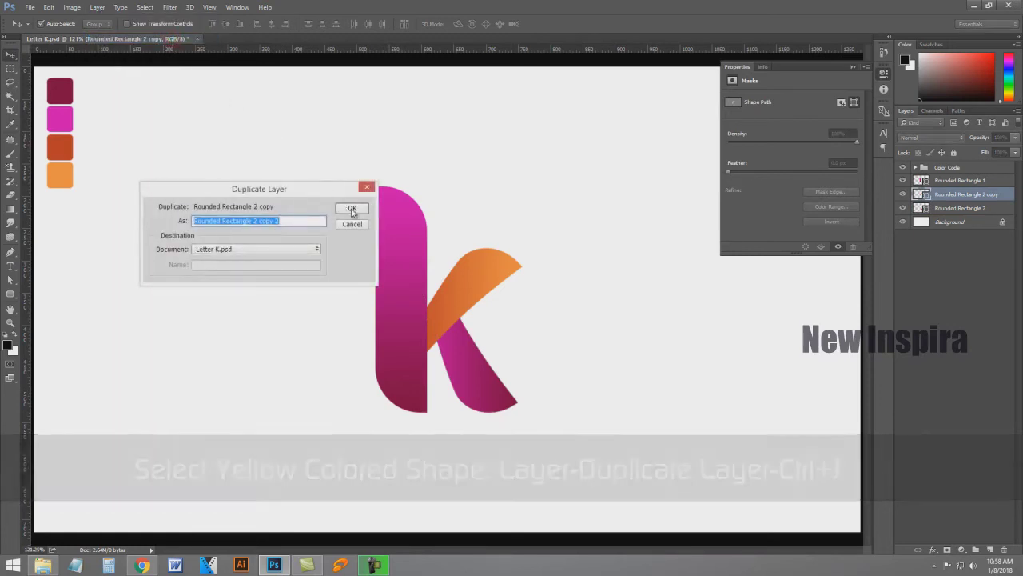
pyautogui.click(352, 206)
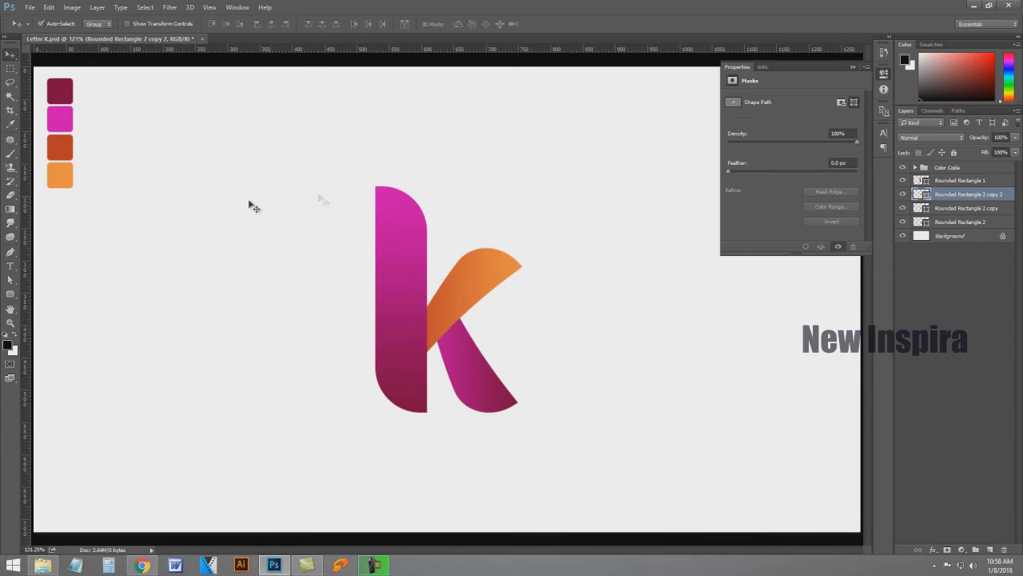
pyautogui.press('u')
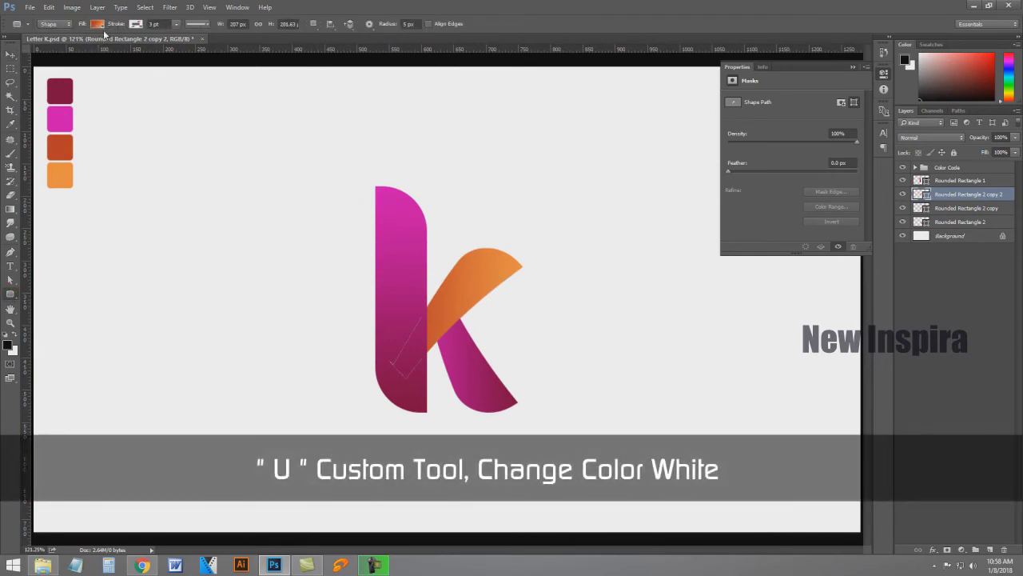
pyautogui.click(97, 24)
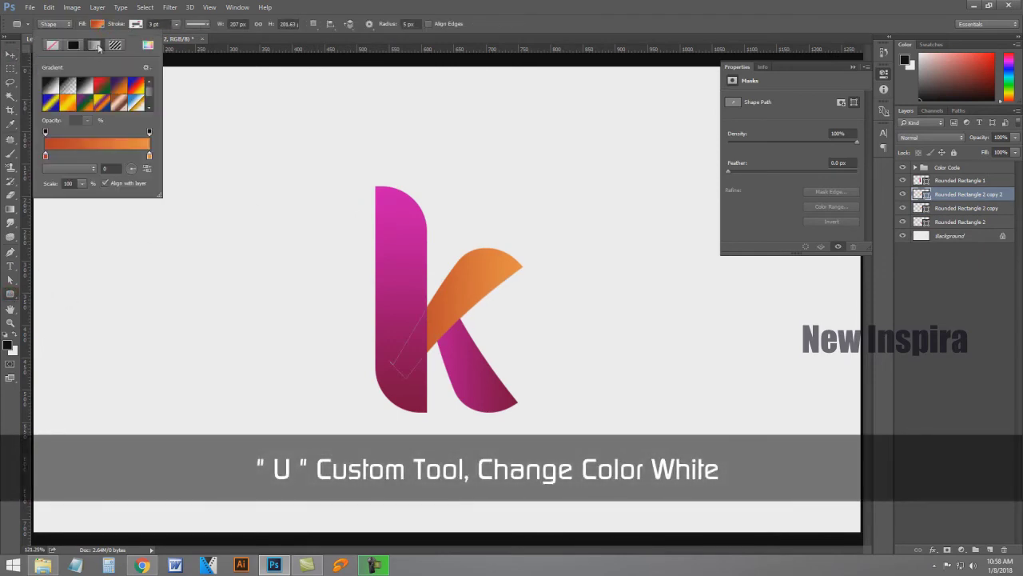
pyautogui.click(73, 45)
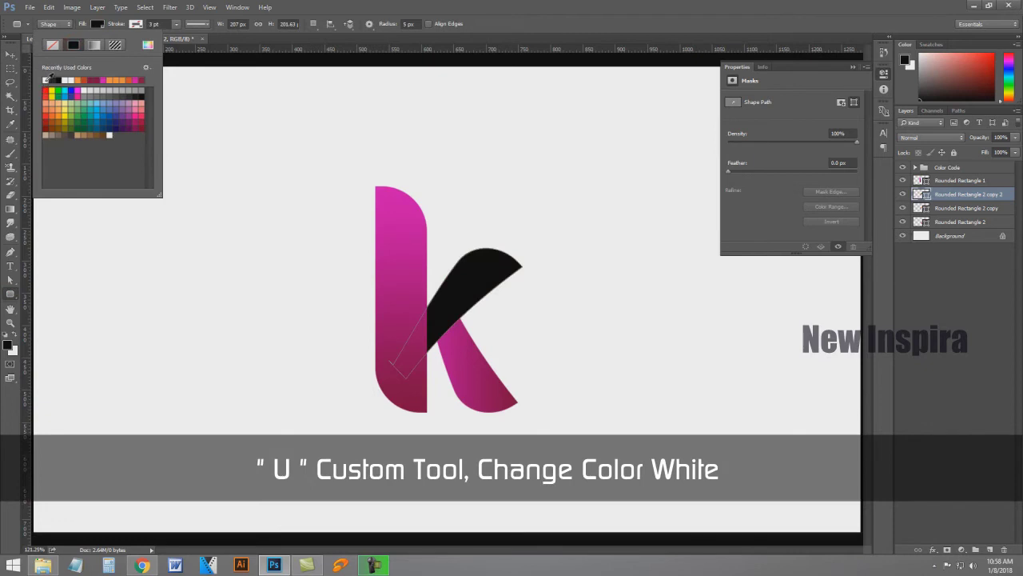
pyautogui.click(46, 79)
pyautogui.click(299, 9)
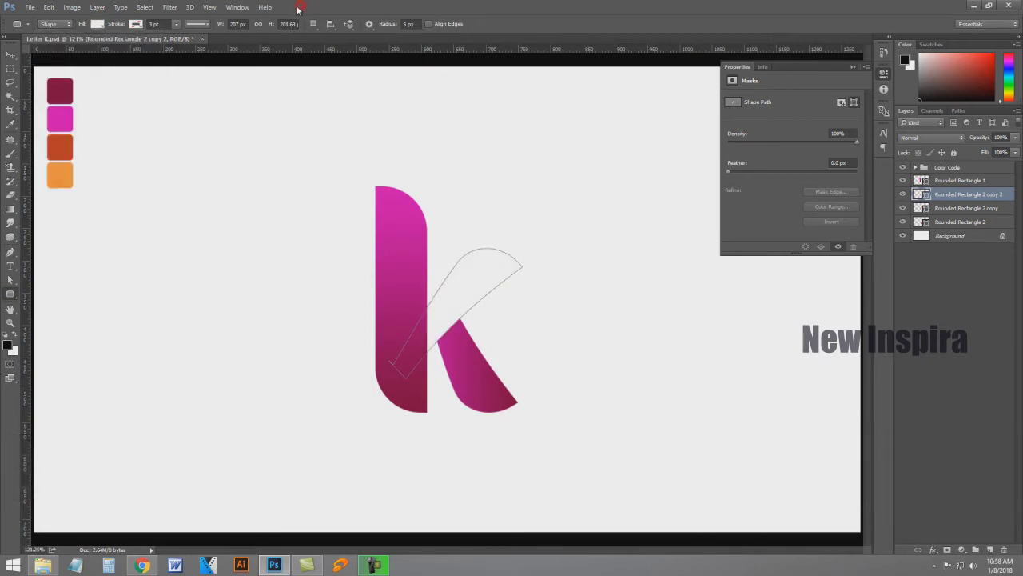
# Step: Nudge the white copy slightly down so a thin orange arc shows above it
pyautogui.click(7, 55)
pyautogui.moveTo(455, 300); pyautogui.dragTo(463, 309)
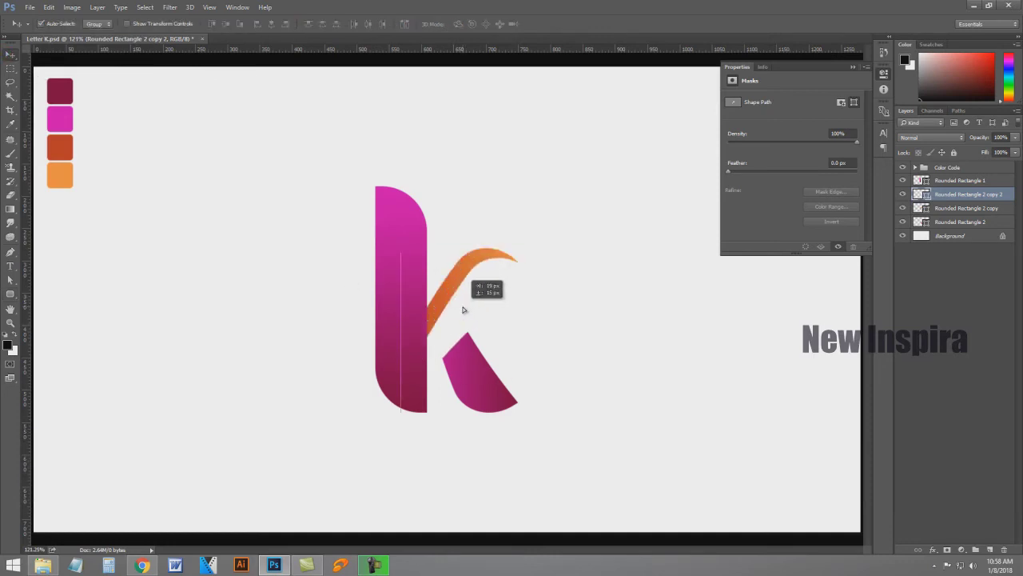
pyautogui.moveTo(462, 309); pyautogui.dragTo(463, 309)
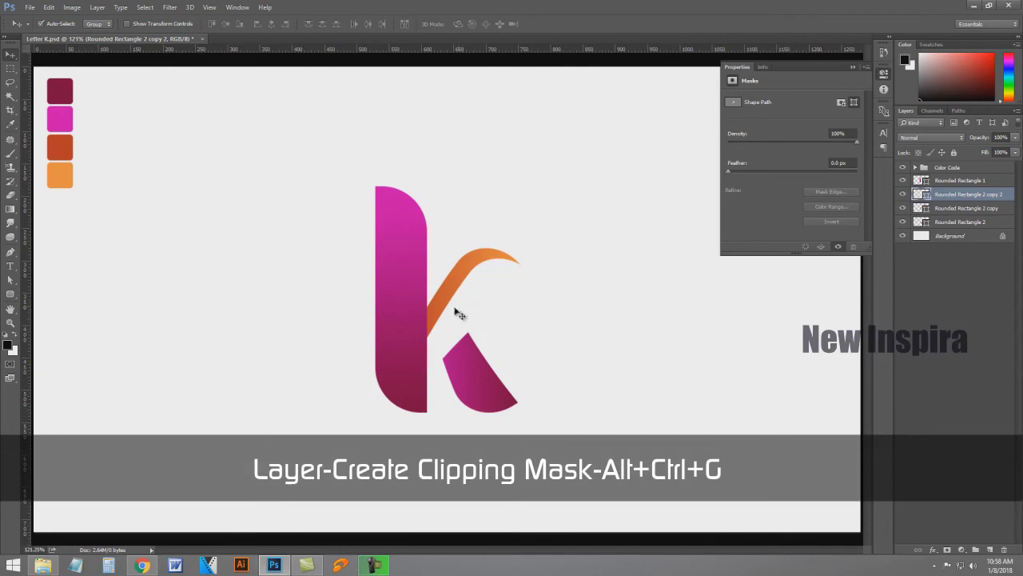
# Step: Clip the white copy to the orange arm at 75% opacity in Overlay, then select the lower leg
pyautogui.click(96, 7)
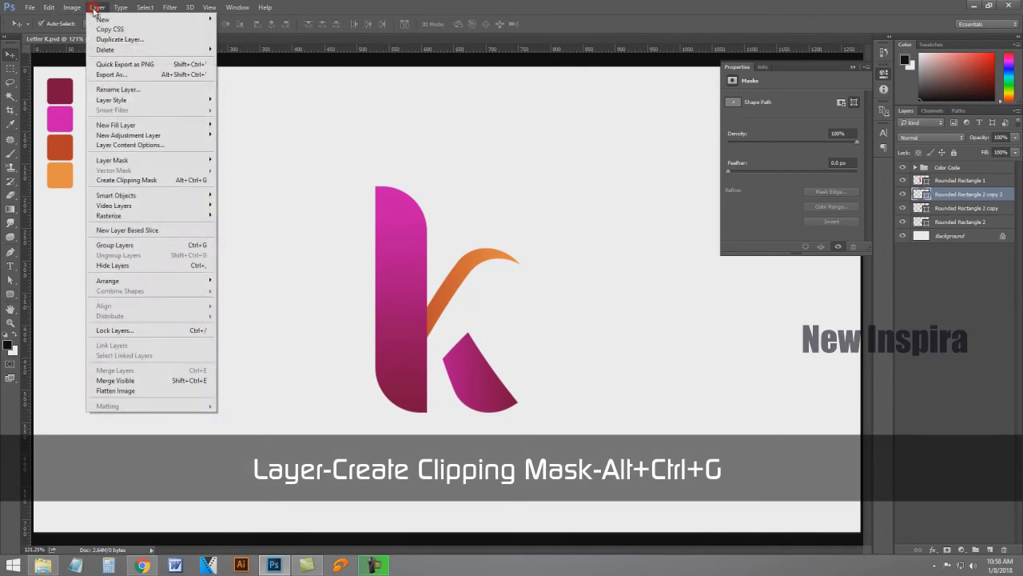
pyautogui.click(165, 180)
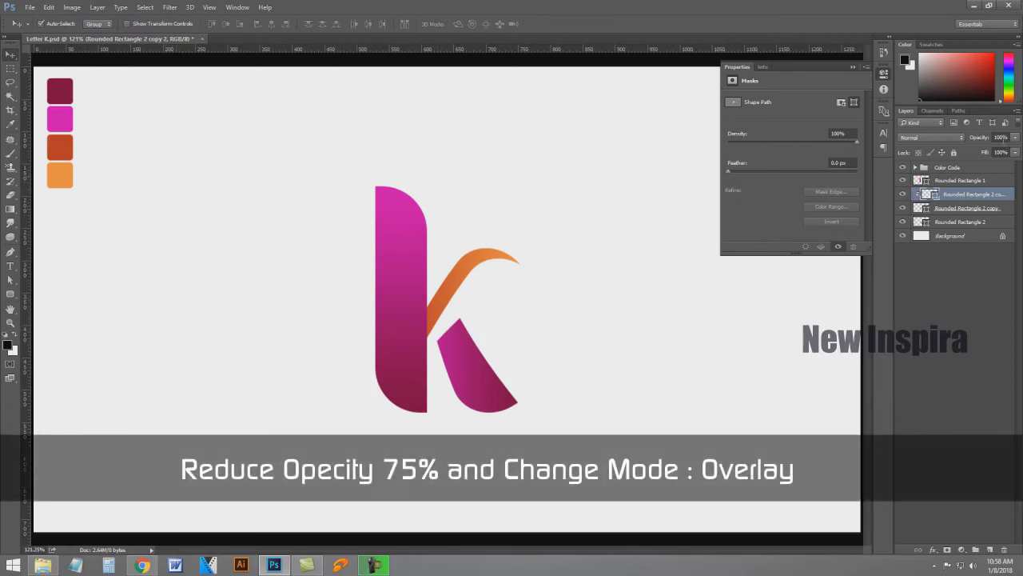
pyautogui.write('75')
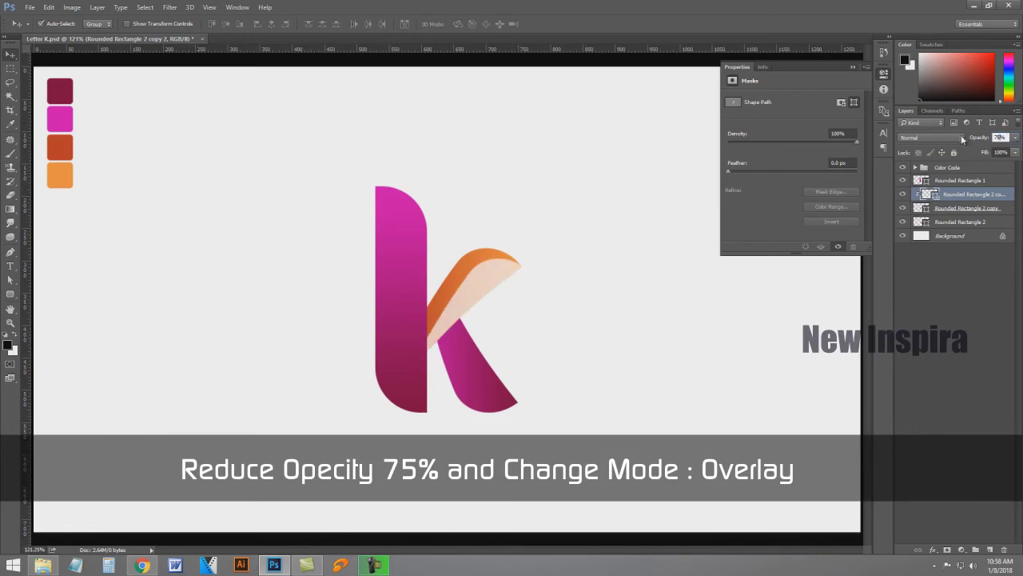
pyautogui.click(961, 137)
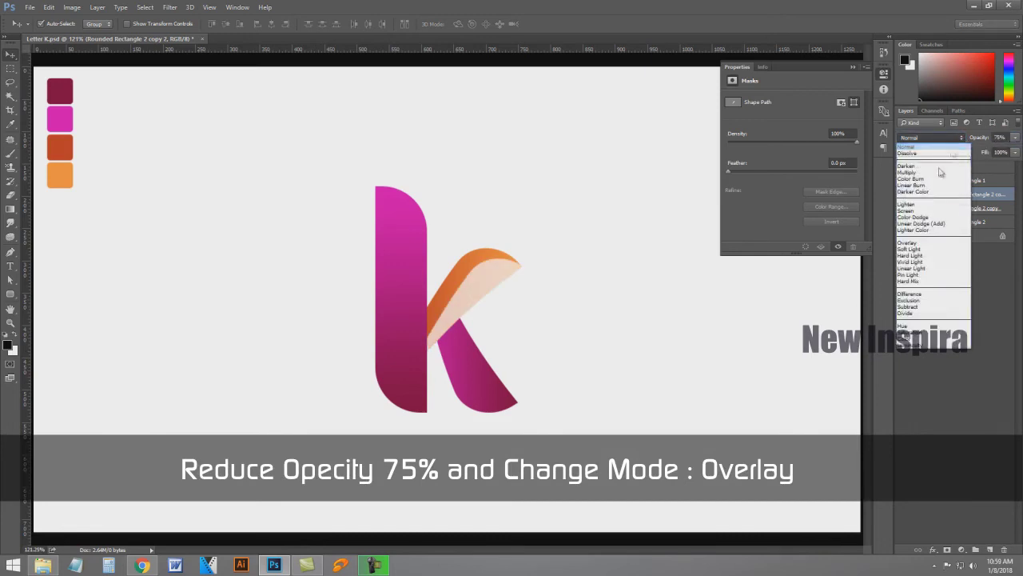
pyautogui.click(929, 243)
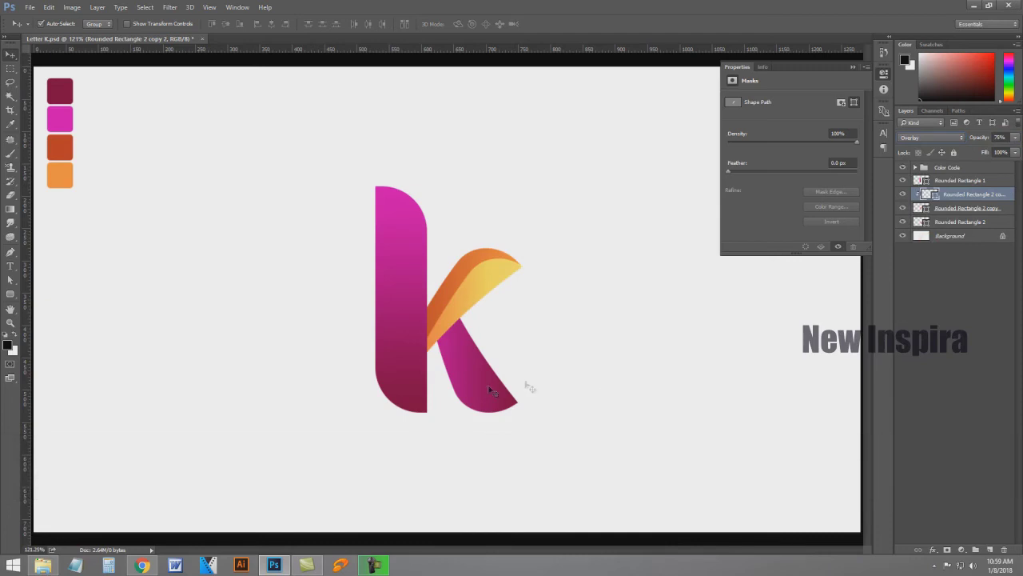
pyautogui.click(489, 389)
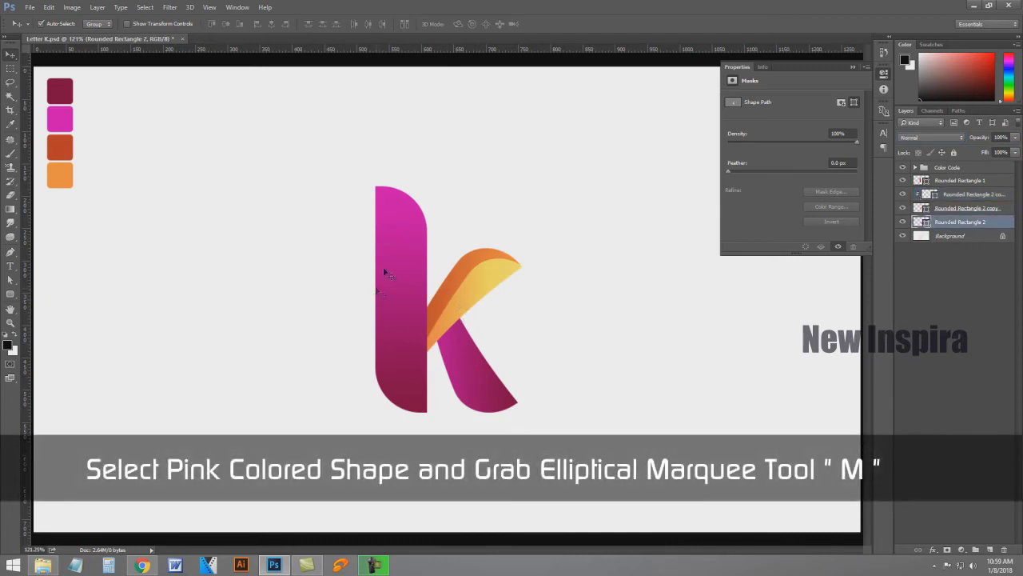
# Step: Select the pink stem's layer and draw an oval selection overlapping the stem's left edge
pyautogui.click(394, 246)
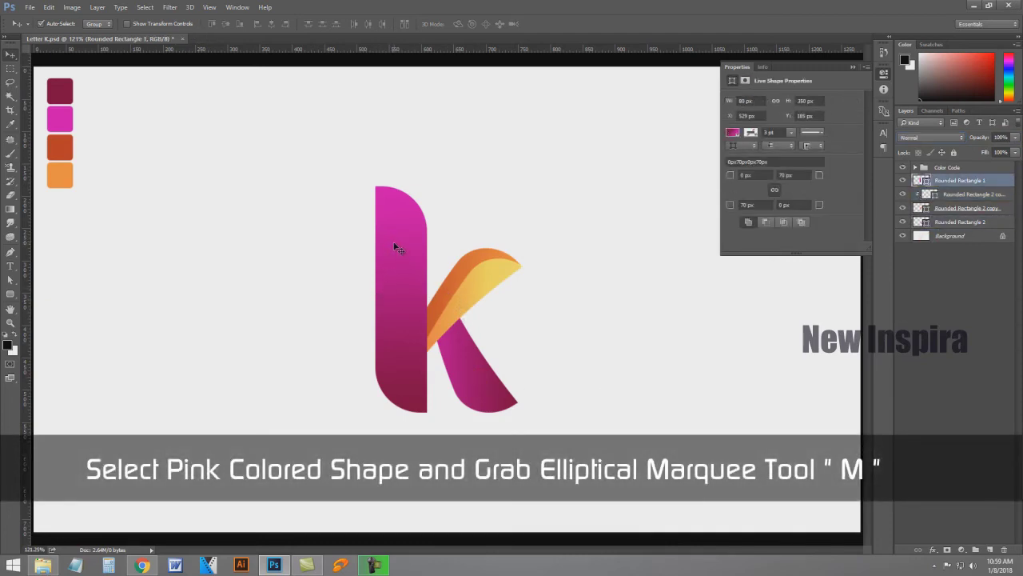
pyautogui.click(10, 68)
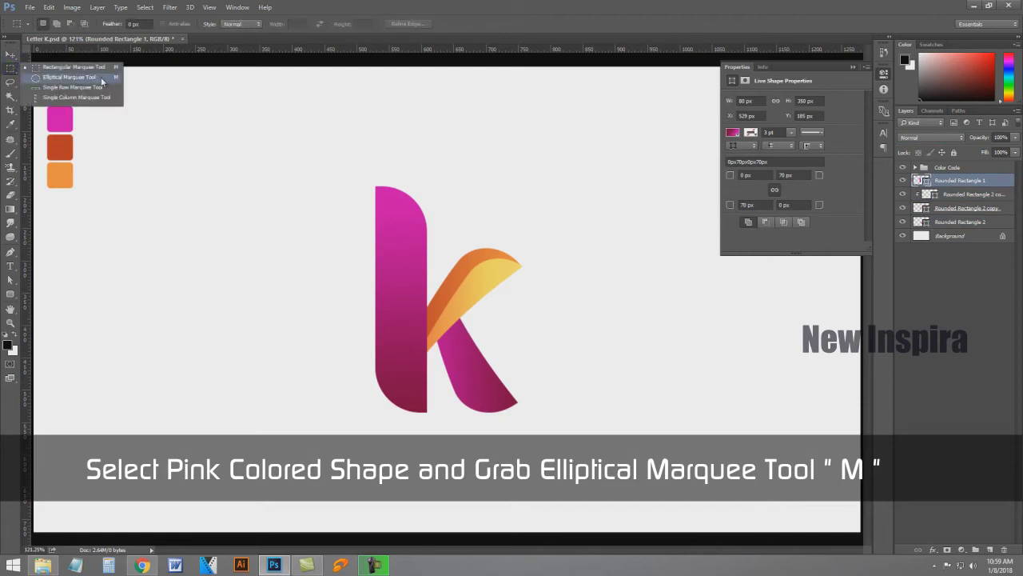
pyautogui.click(96, 77)
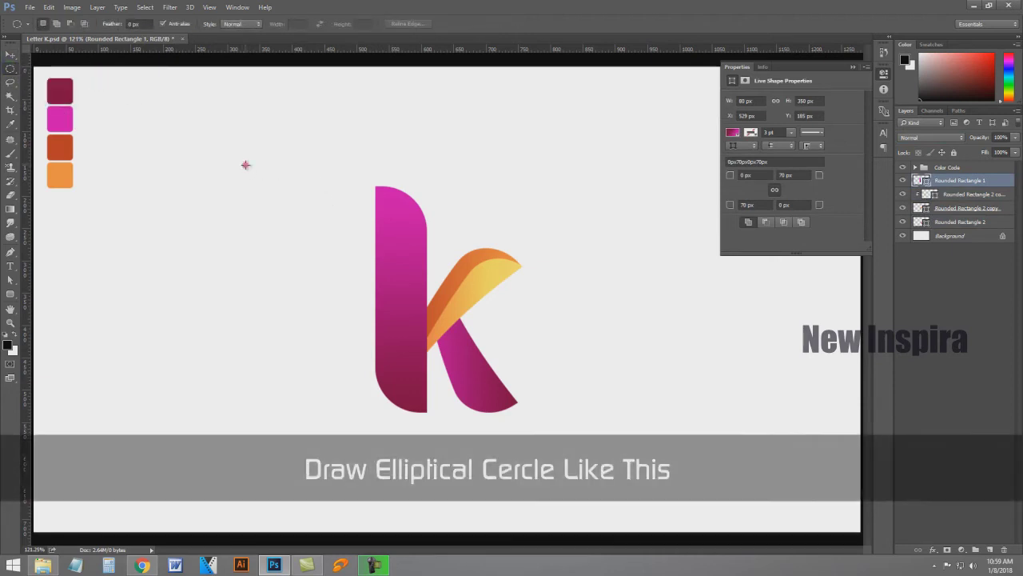
pyautogui.moveTo(245, 165)
pyautogui.mouseDown()
pyautogui.moveTo(382, 373)
pyautogui.moveTo(398, 366)
pyautogui.mouseUp()
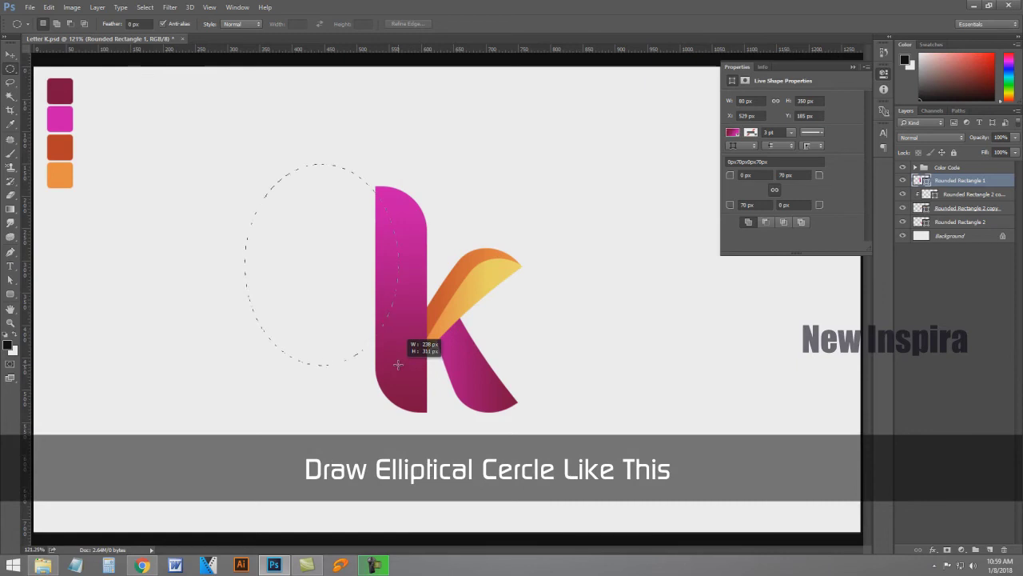
pyautogui.moveTo(398, 366); pyautogui.dragTo(399, 364)
pyautogui.moveTo(359, 312); pyautogui.dragTo(356, 304)
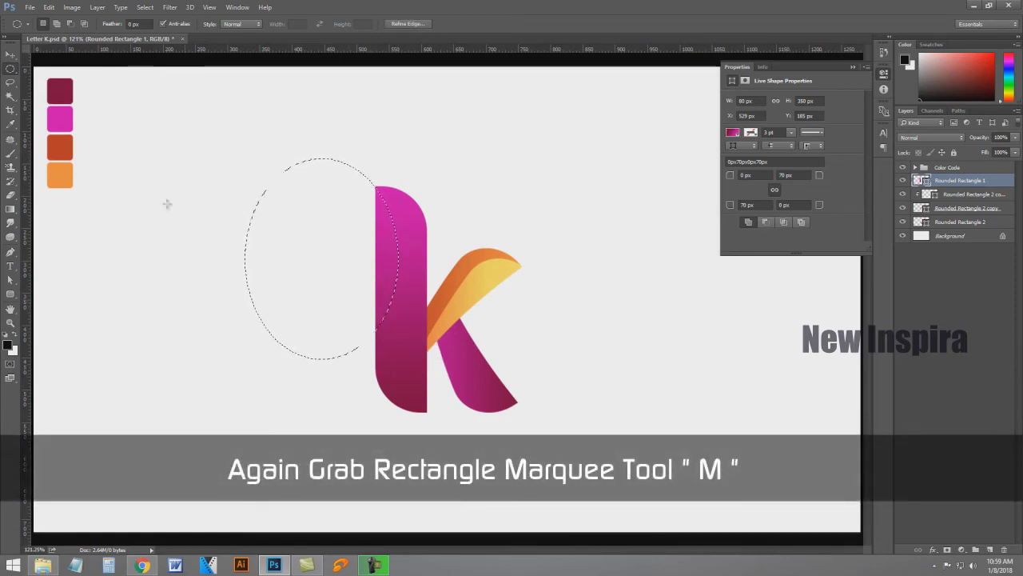
# Step: Subtract a rectangle from the oval, leaving a thin crescent along the stem
pyautogui.rightClick(10, 71)
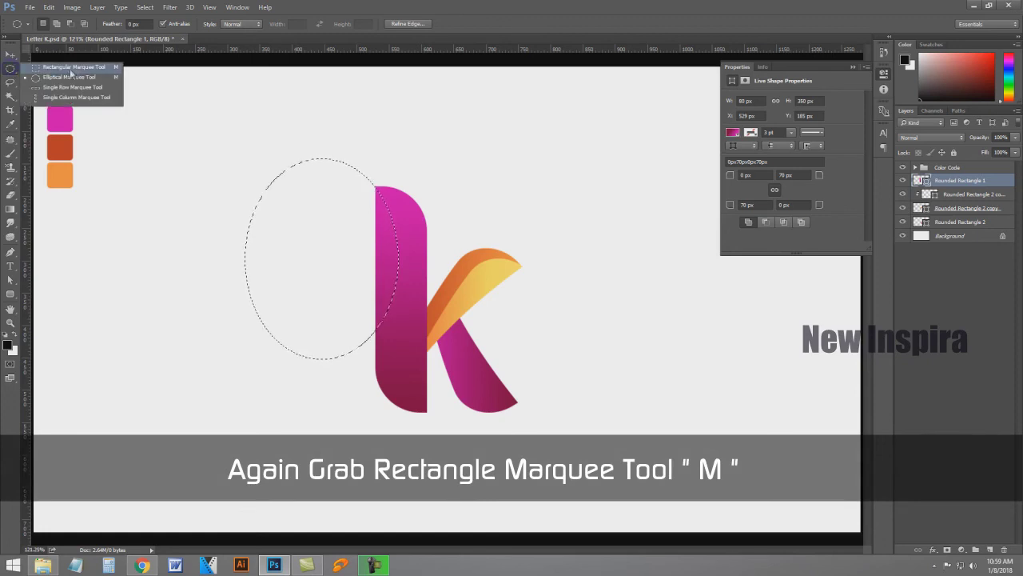
pyautogui.click(107, 68)
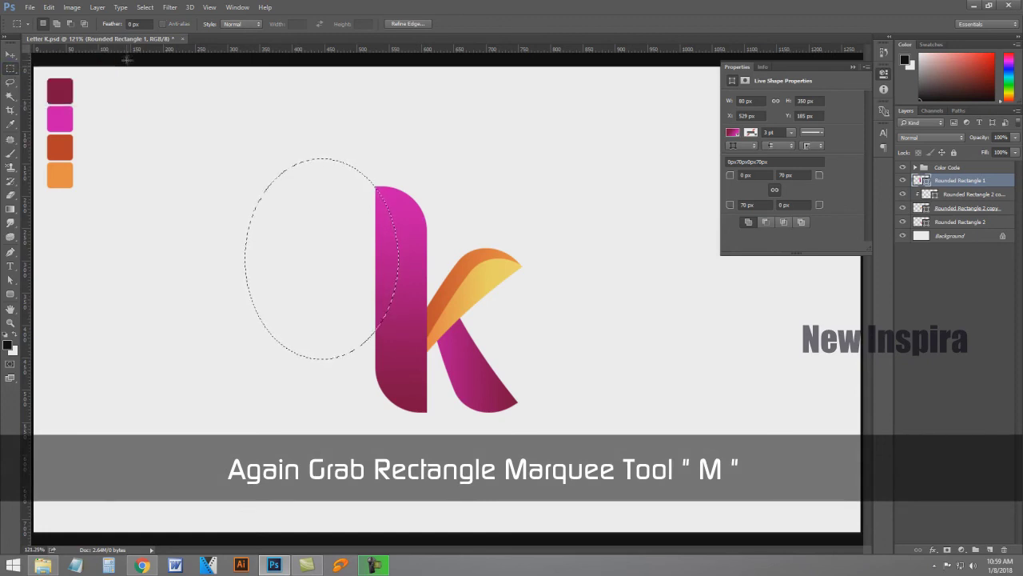
pyautogui.click(70, 24)
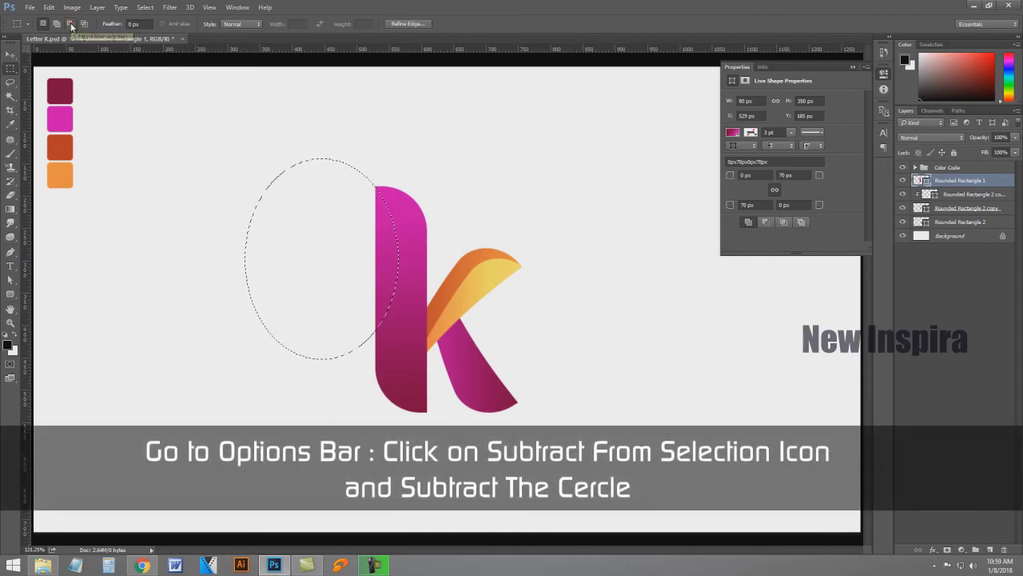
pyautogui.moveTo(170, 102); pyautogui.dragTo(377, 405)
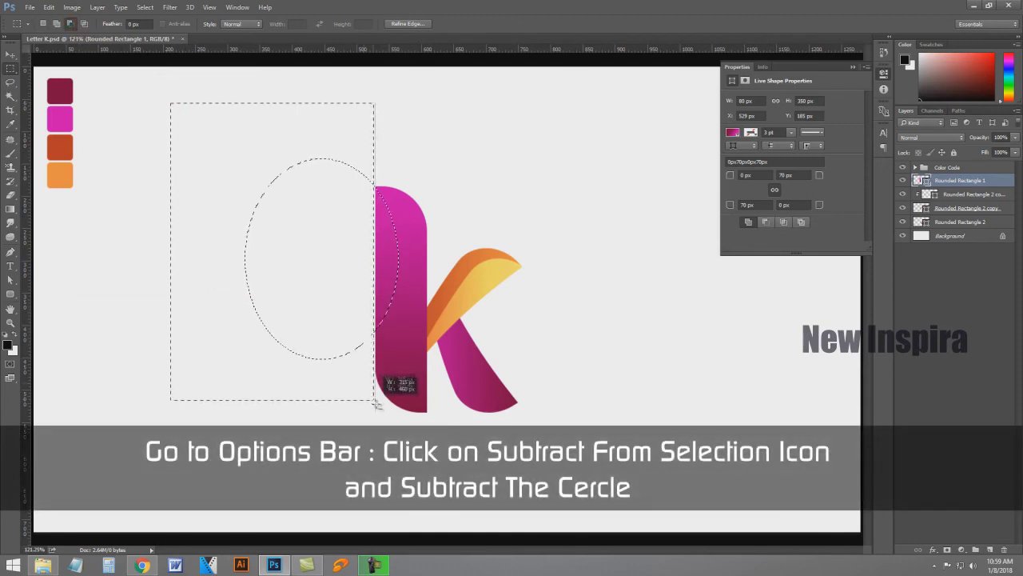
pyautogui.moveTo(376, 404); pyautogui.dragTo(376, 405)
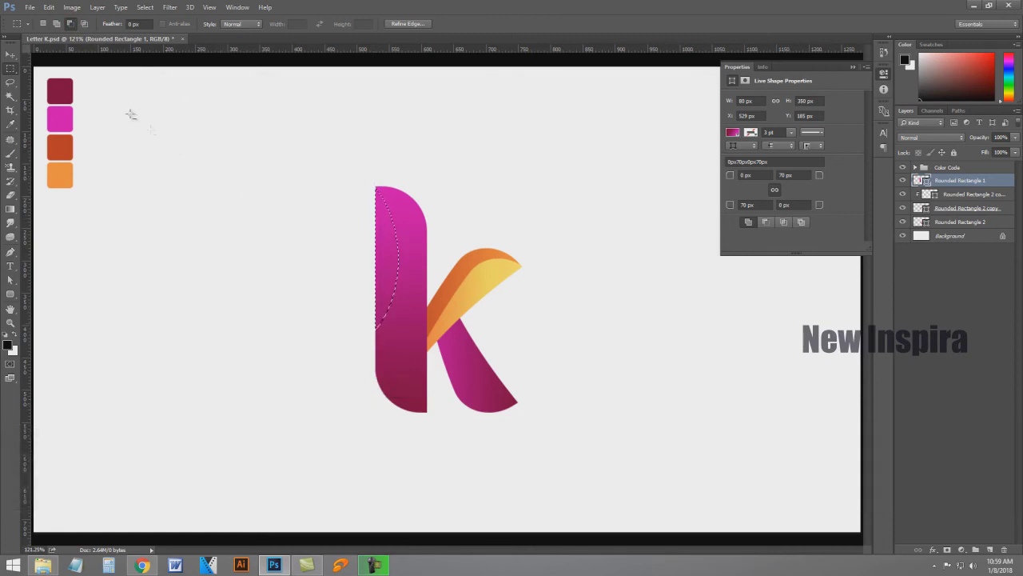
# Step: Create a new empty Layer 1 at 50% opacity
pyautogui.click(94, 8)
pyautogui.moveTo(151, 19)
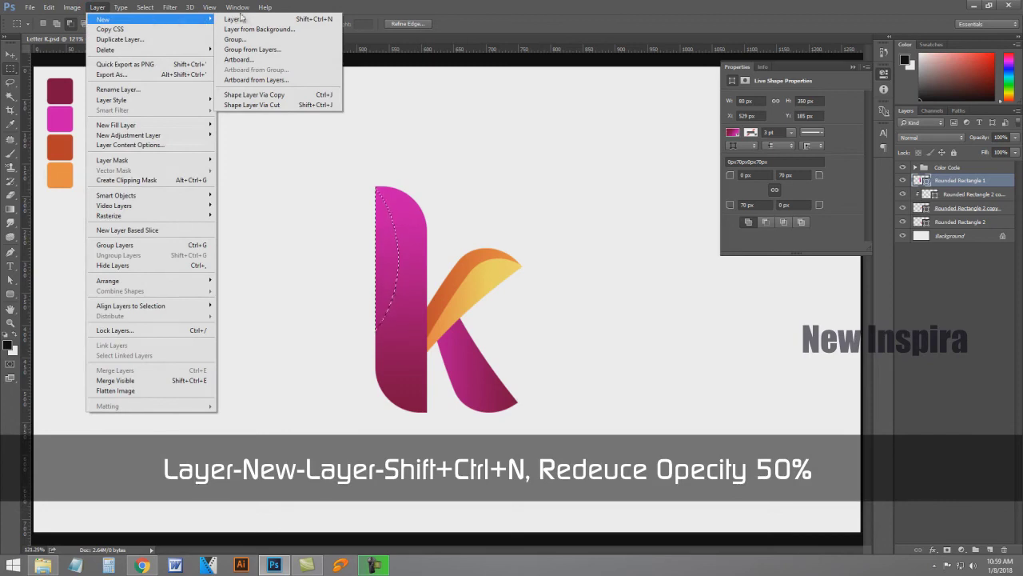
pyautogui.click(274, 20)
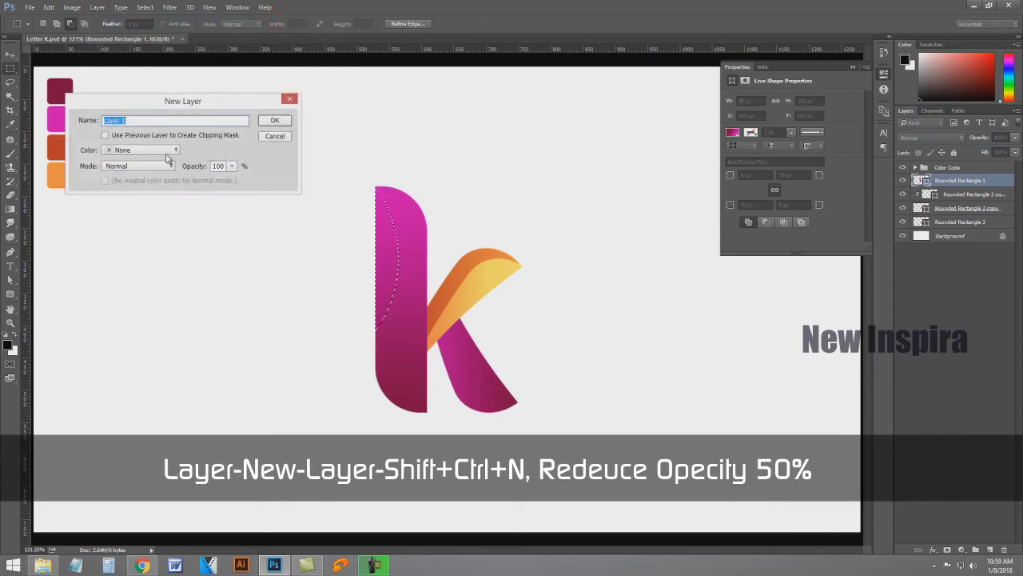
pyautogui.doubleClick(218, 166)
pyautogui.write('50')
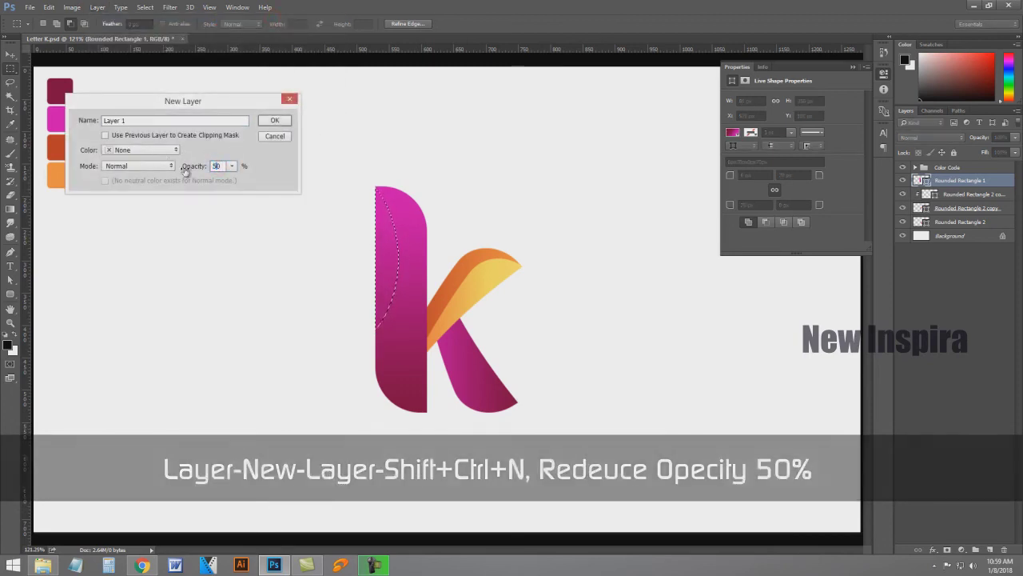
pyautogui.click(274, 120)
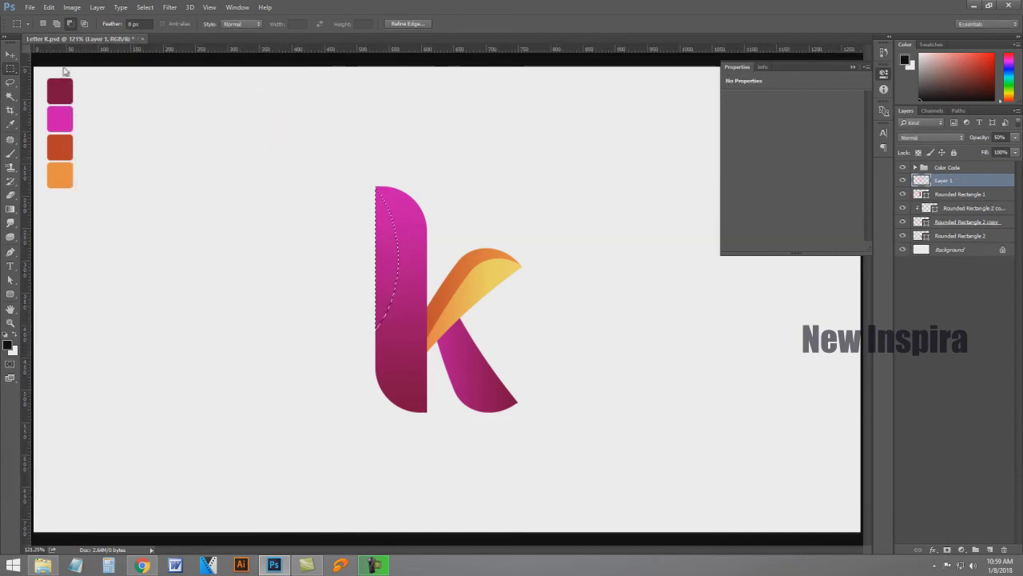
# Step: Fill the crescent selection with White, then deselect it
pyautogui.click(50, 7)
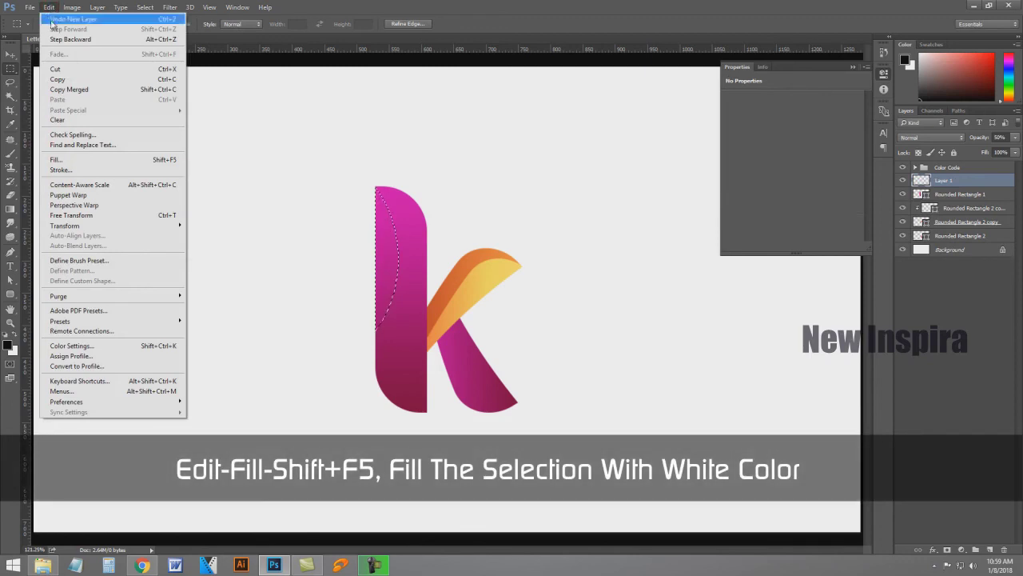
pyautogui.click(94, 161)
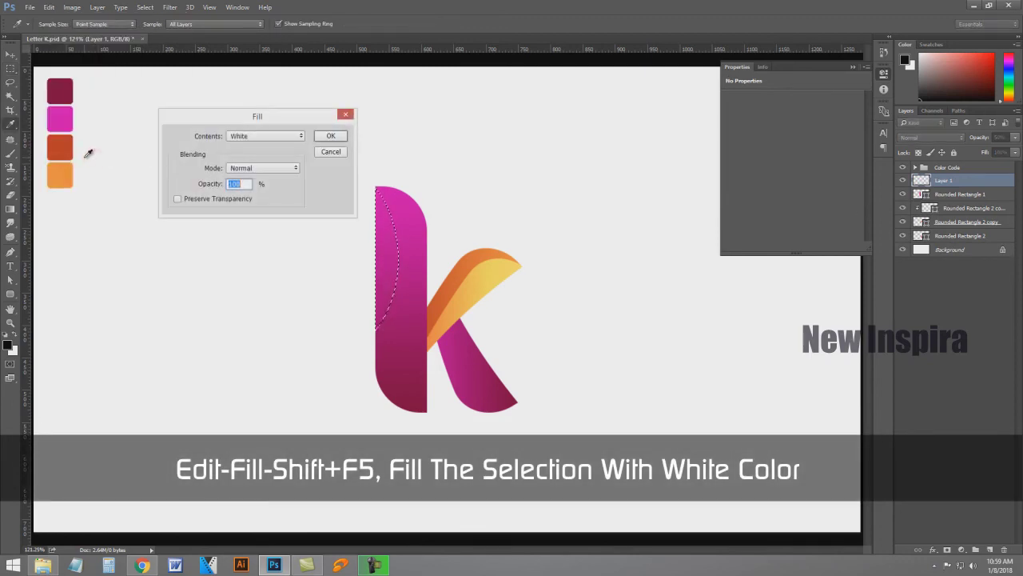
pyautogui.click(291, 137)
pyautogui.click(248, 223)
pyautogui.click(339, 140)
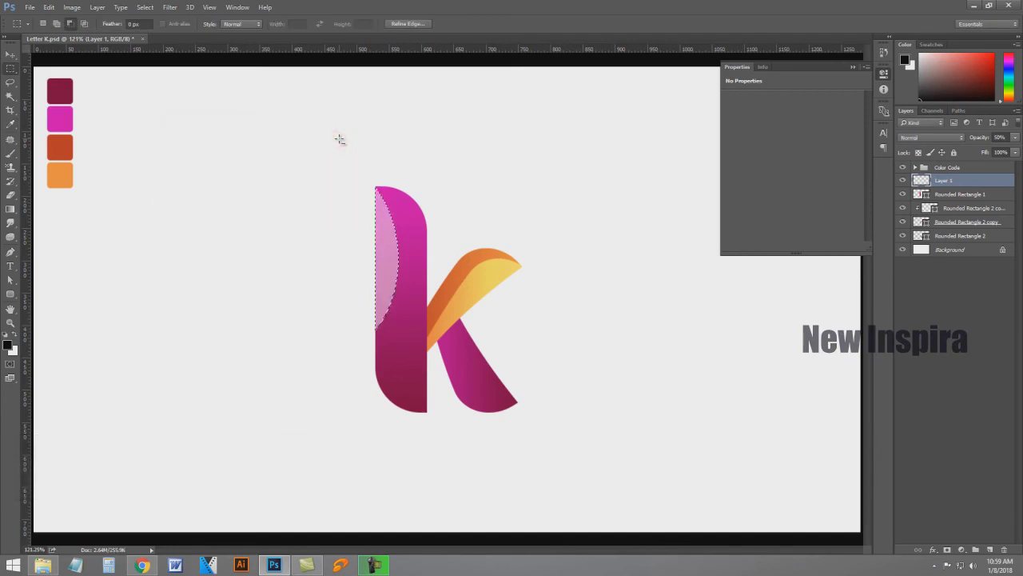
pyautogui.click(145, 7)
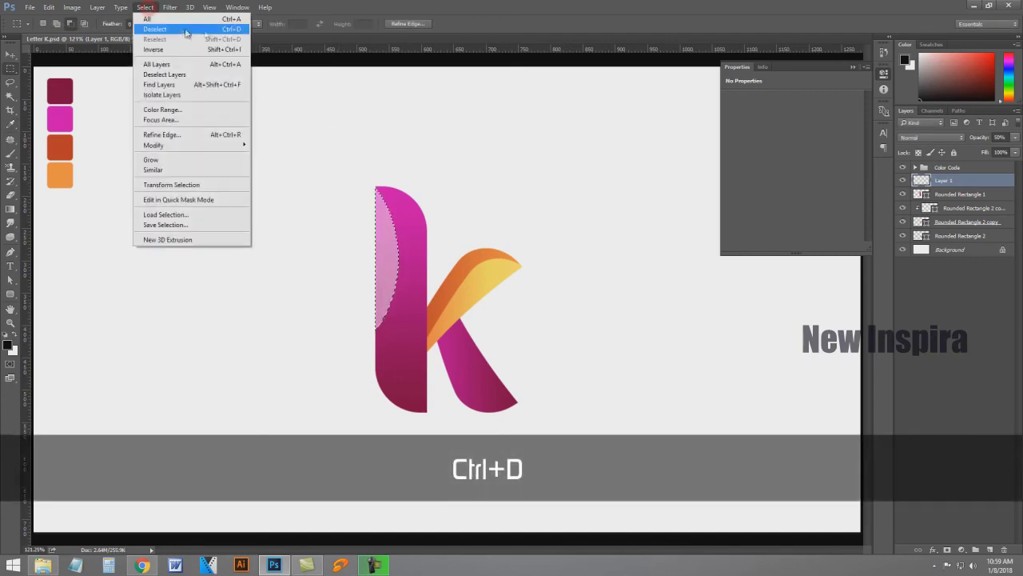
pyautogui.click(213, 29)
pyautogui.click(12, 54)
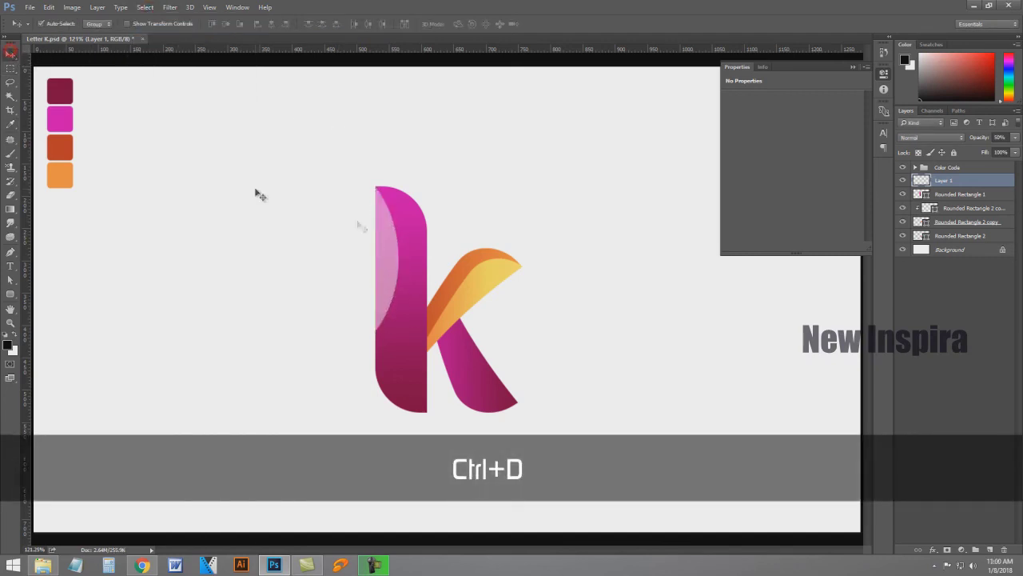
# Step: Select all the k's layers and group them into Group 1
pyautogui.click(598, 232)
pyautogui.moveTo(315, 149); pyautogui.dragTo(539, 427)
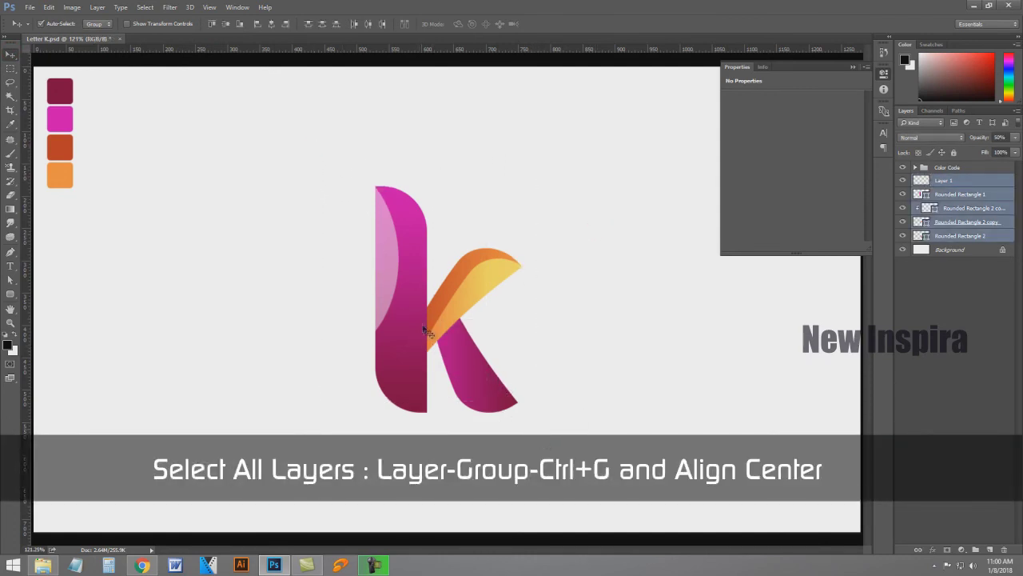
pyautogui.click(96, 7)
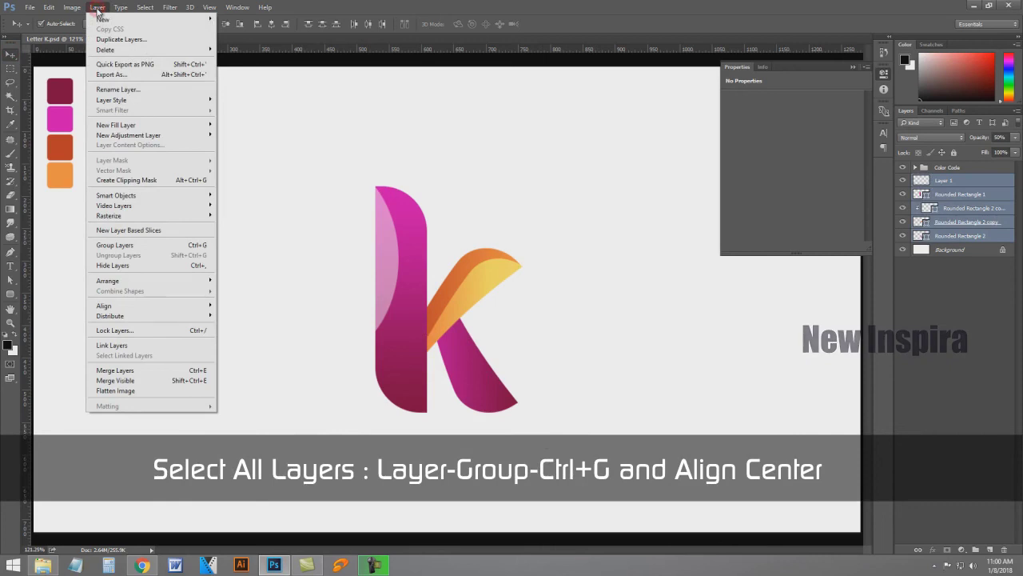
pyautogui.click(152, 244)
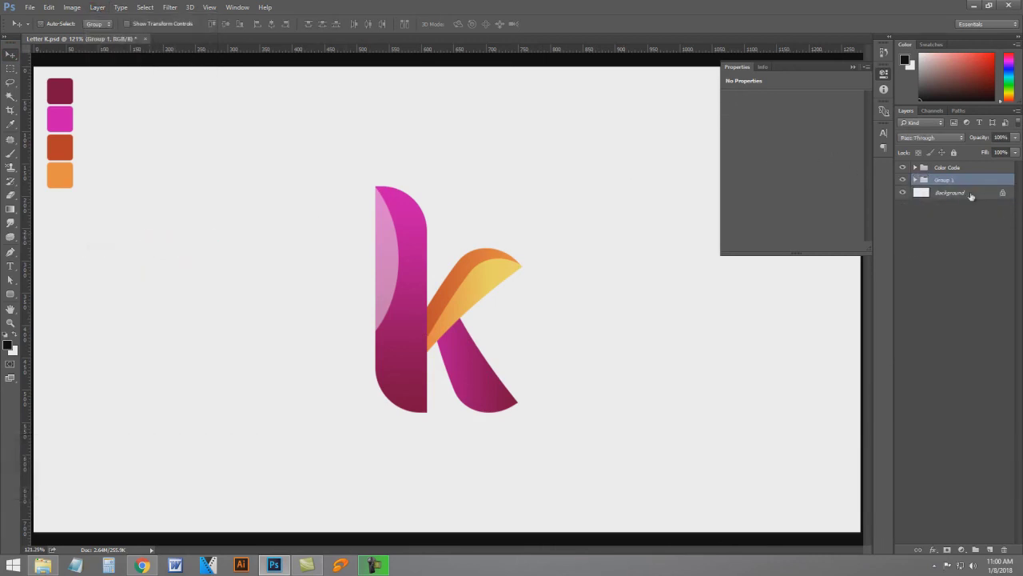
# Step: Align Group 1 horizontally centred with Background and hide the Color Code swatches
pyautogui.keyDown('shift'); pyautogui.click(970, 194); pyautogui.keyUp('shift')
pyautogui.click(852, 67)
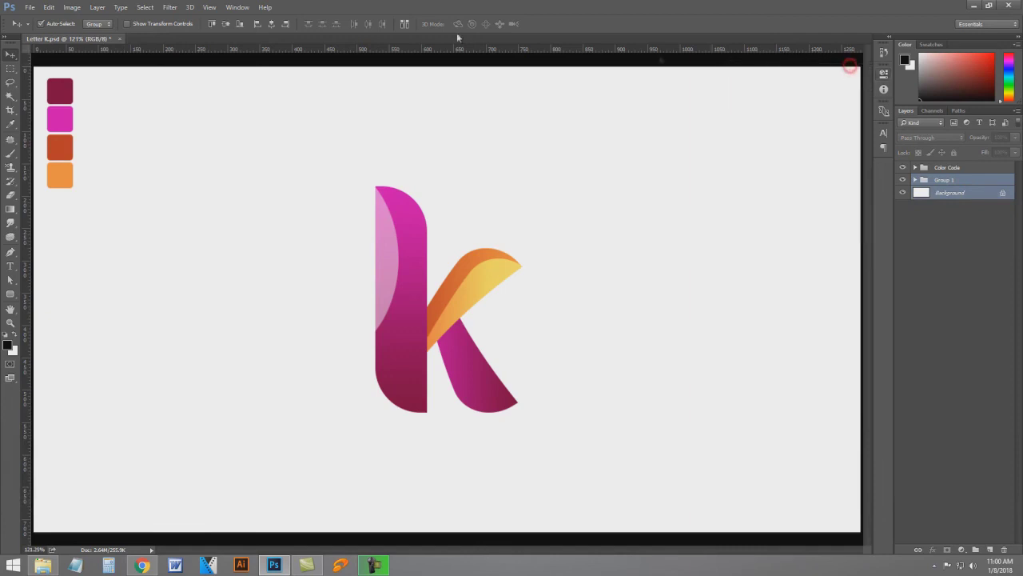
pyautogui.click(272, 23)
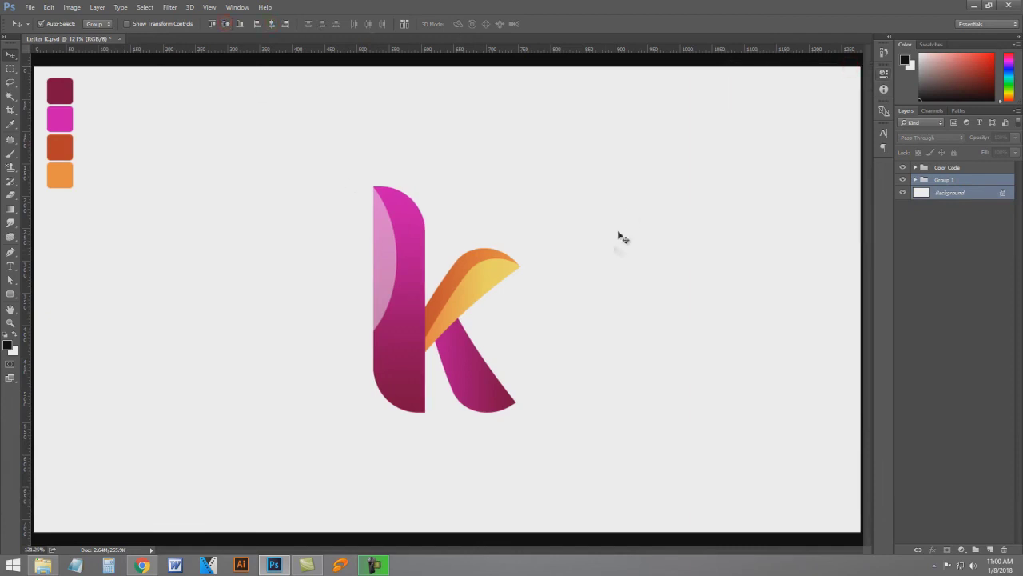
pyautogui.click(629, 210)
pyautogui.click(903, 167)
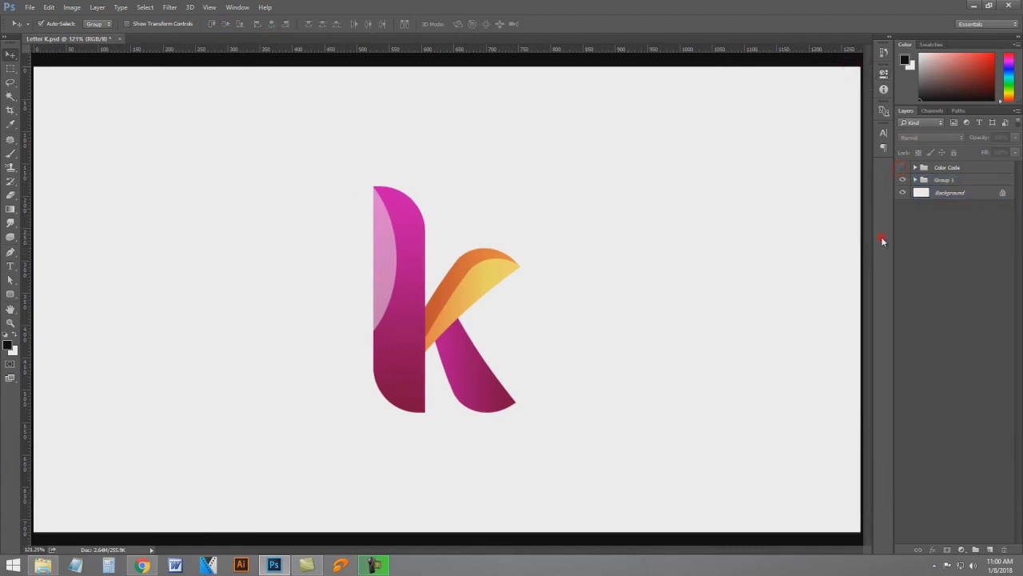